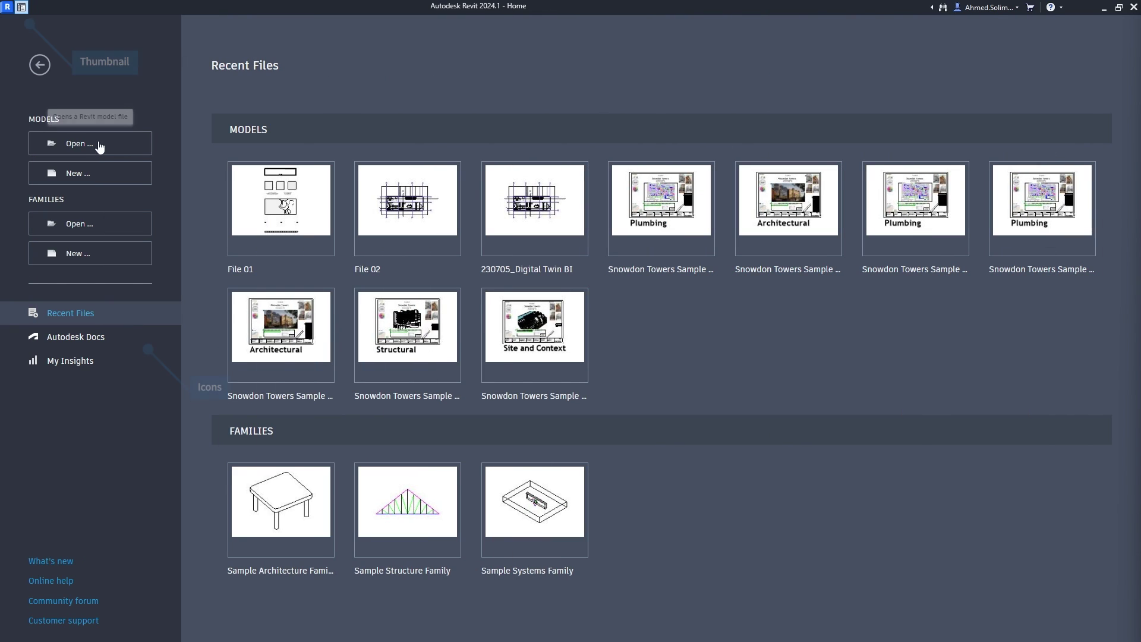
Step: Browse the Home page's Autodesk Docs and My Insights sections, then return to Recent Files
click(83, 336)
click(89, 367)
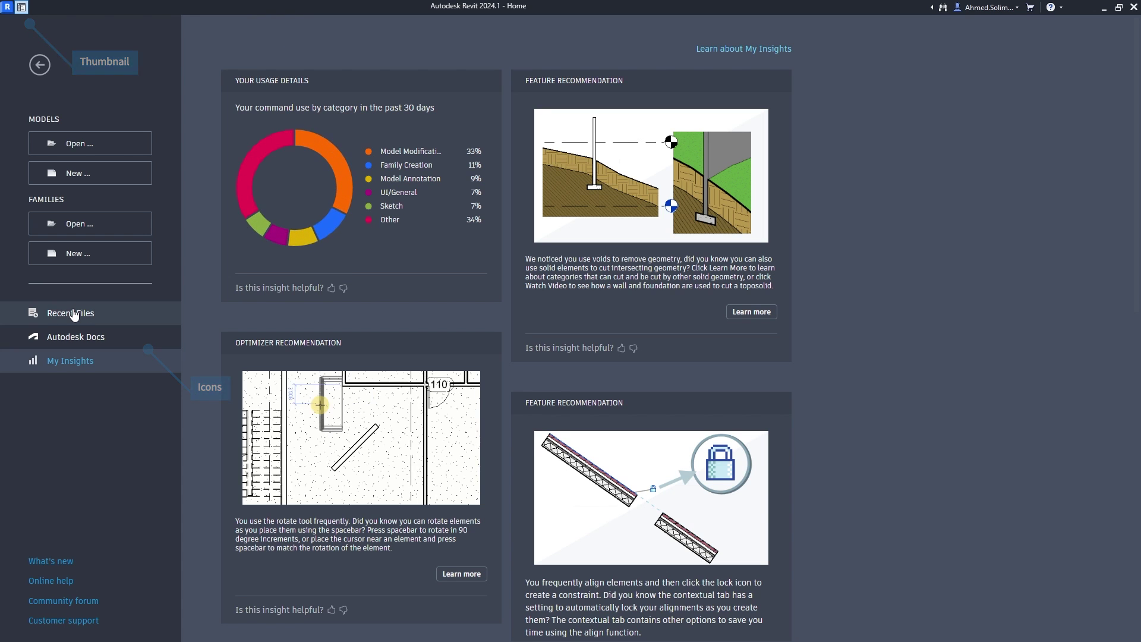
click(73, 314)
Step: Open File 01 at its Level 0 plan and preview the Precast tab before returning to Architecture
click(21, 8)
click(21, 8)
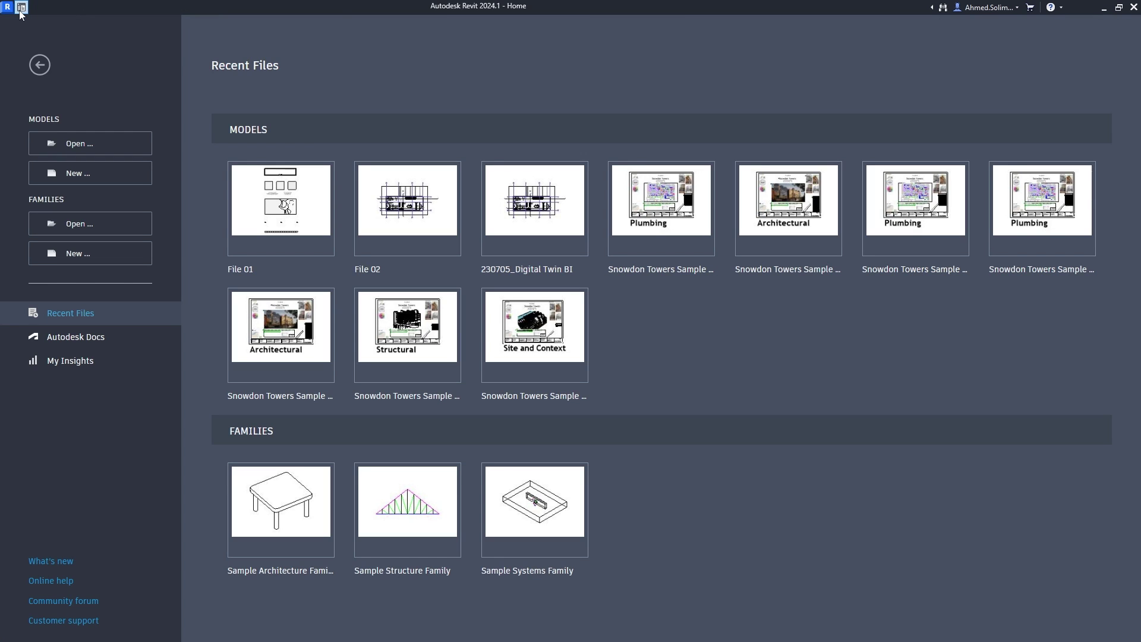
key(ctrl+d)
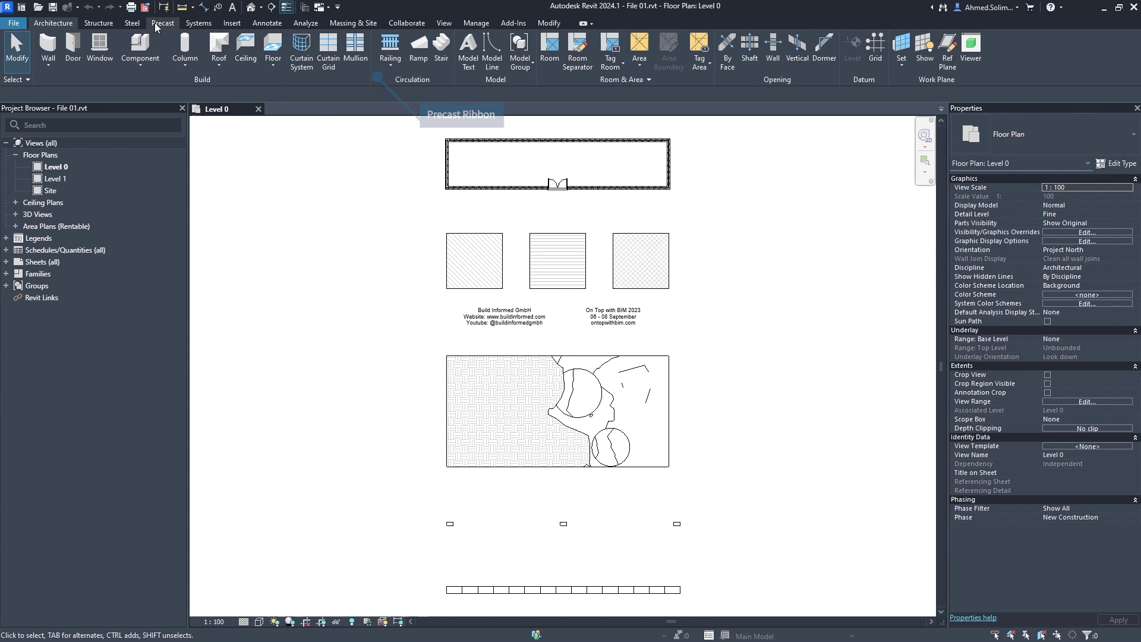
click(156, 23)
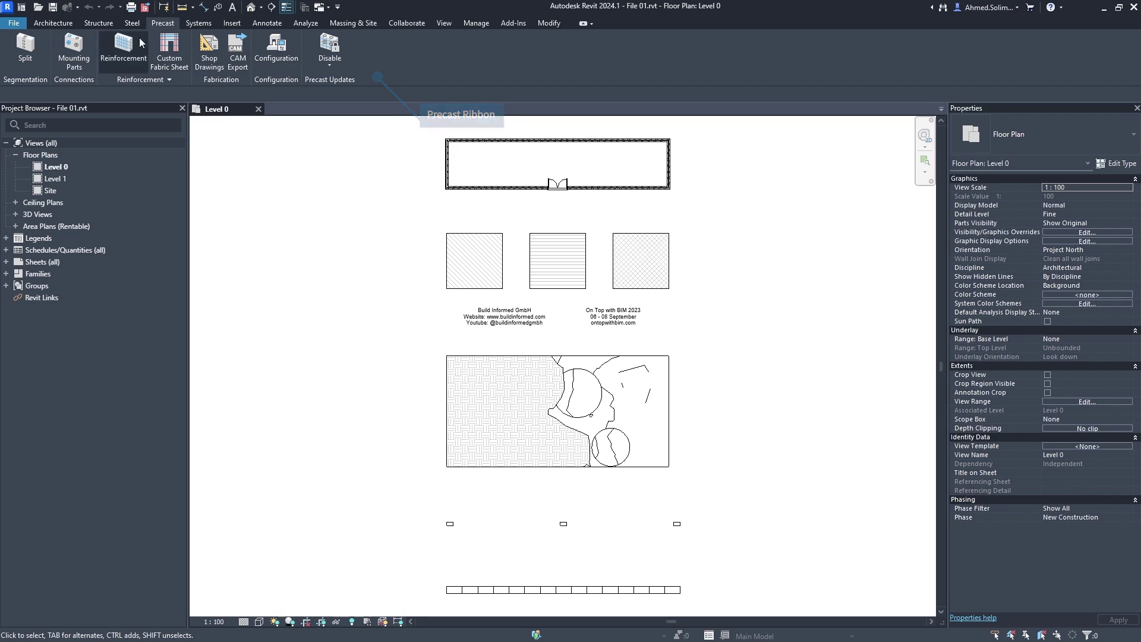
click(54, 21)
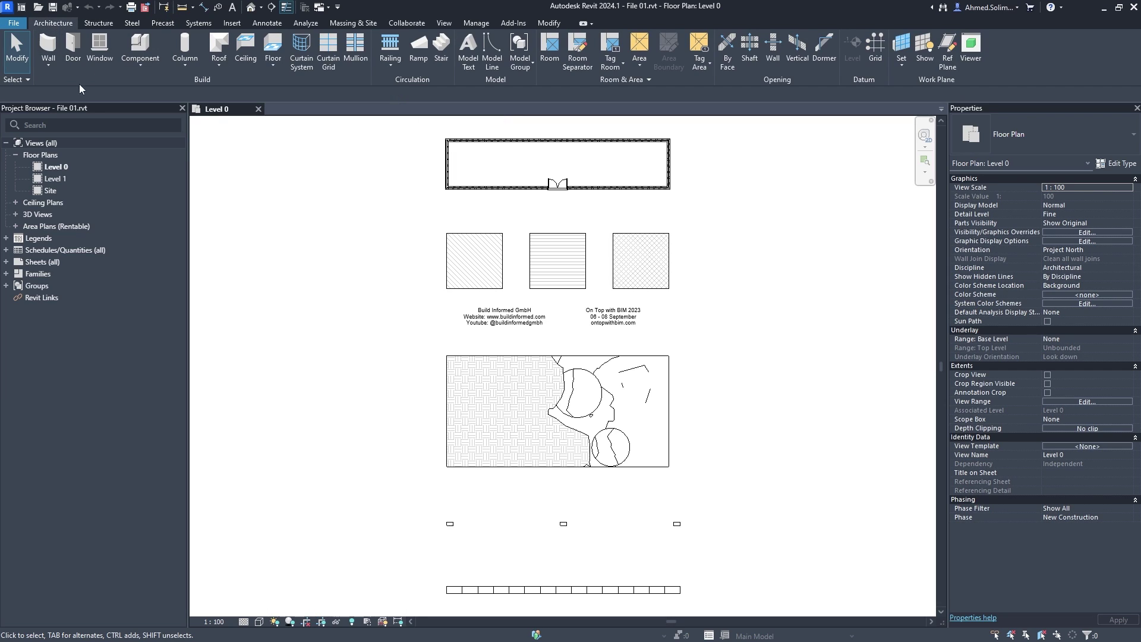
Step: Open the view scale list and Ctrl+scroll to enlarge the Properties and Project Browser text
click(1129, 188)
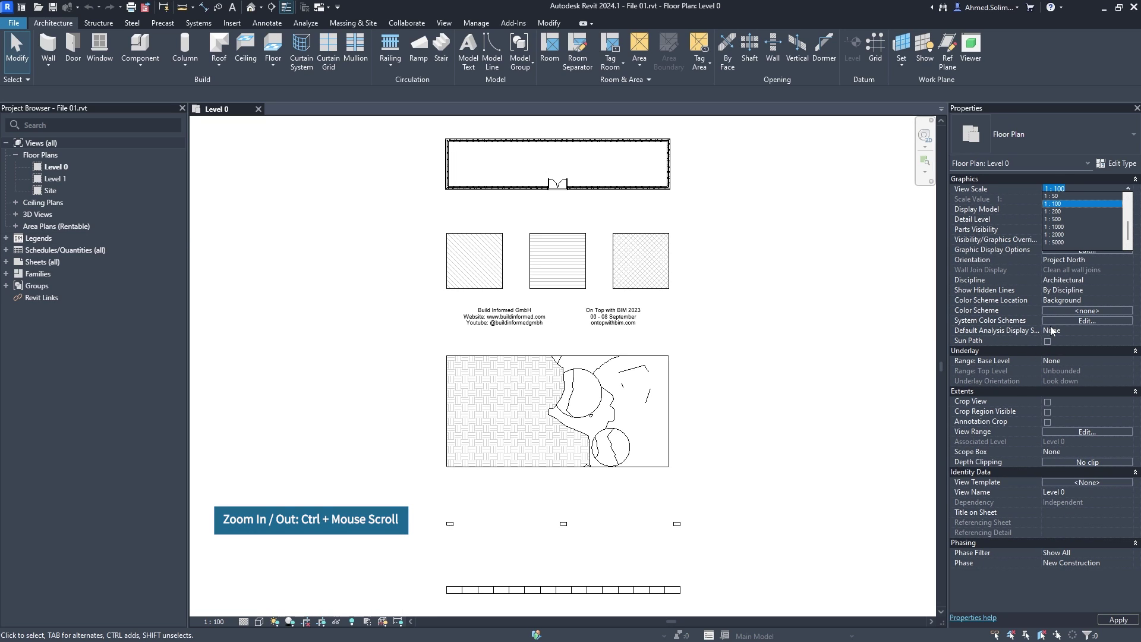
ctrl+scroll(1050, 330, up, 1)
ctrl+scroll(1051, 330, down, 1)
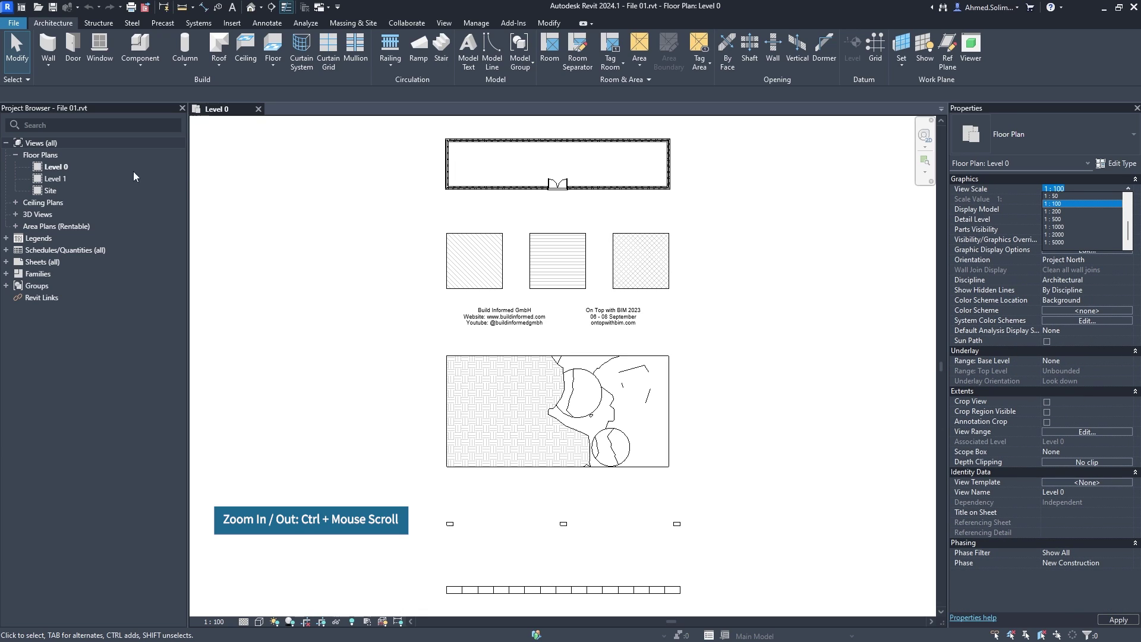
ctrl+scroll(64, 165, up, 1)
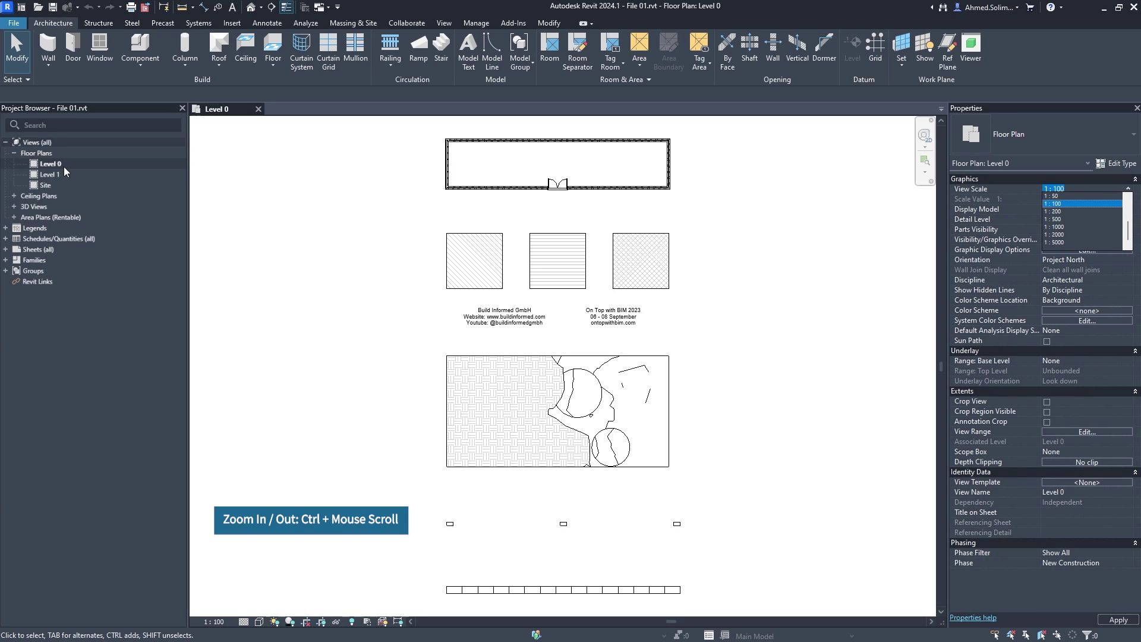
ctrl+scroll(64, 169, up, 1)
Step: Navigate the Project Browser from Views (all) through Floor Plans down to the Site plan
click(63, 165)
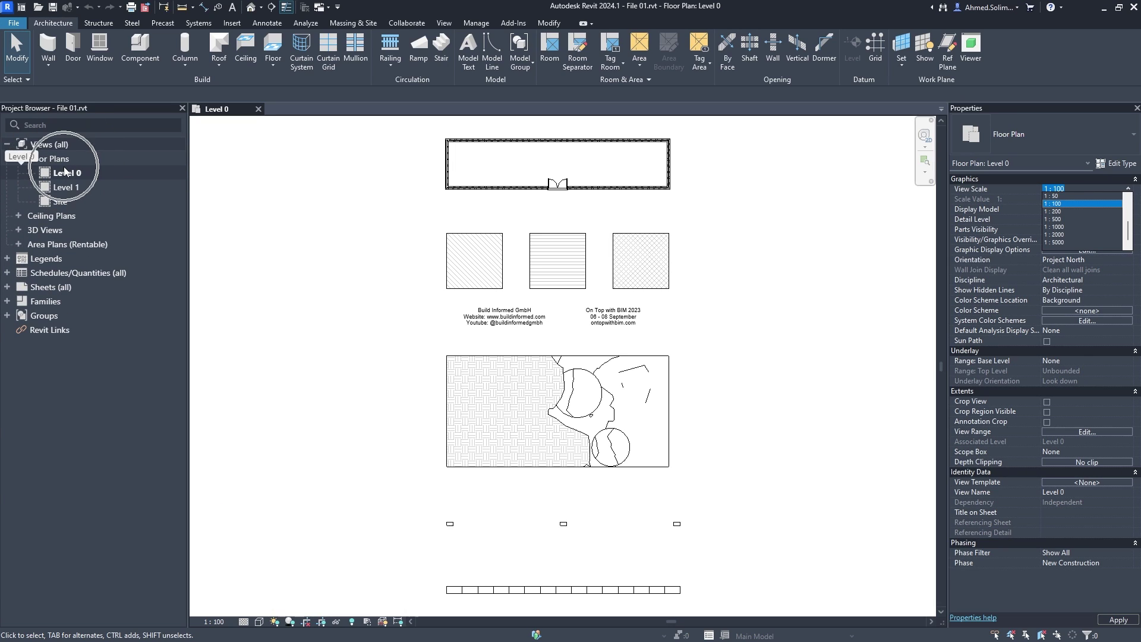
key(Up)
key(Down)
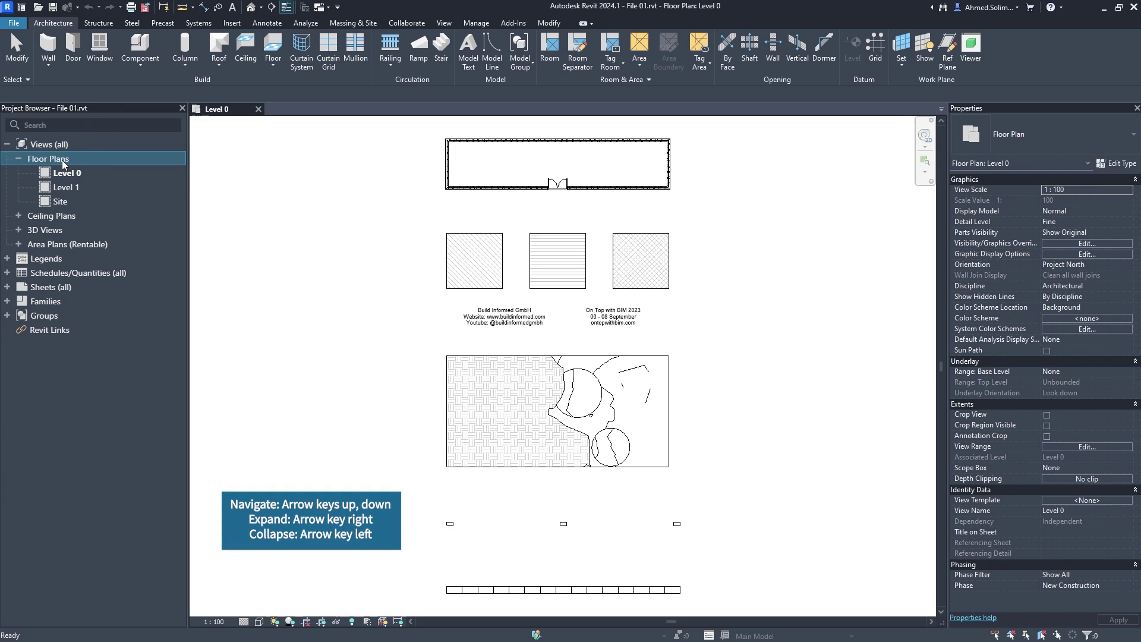
key(Left)
key(Right)
key(Down)
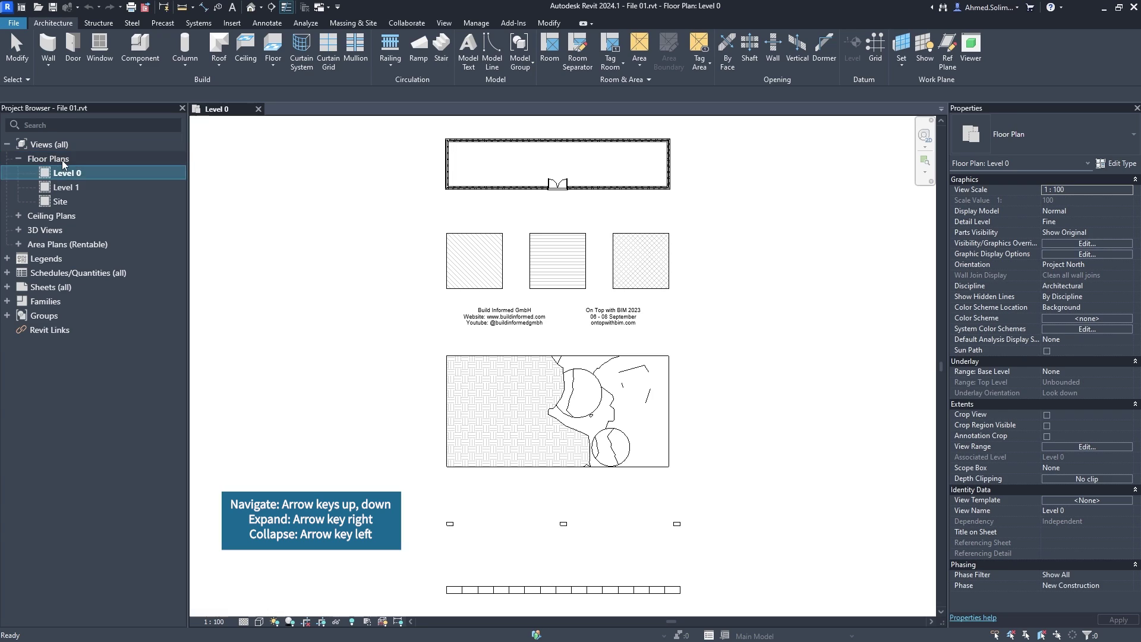
key(Down)
key(Down)
Step: Expand and collapse Ceiling Plans and Area Plans (Rentable), then return to Floor Plans
key(Down)
key(Right)
key(Left)
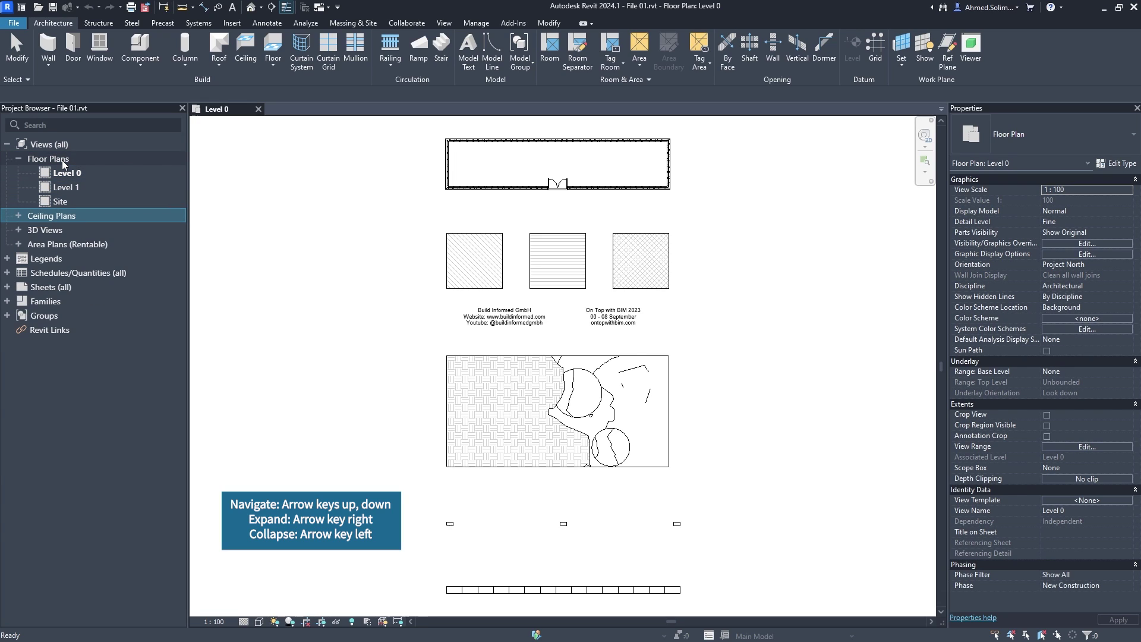
key(Down)
key(Down)
key(Right)
key(Left)
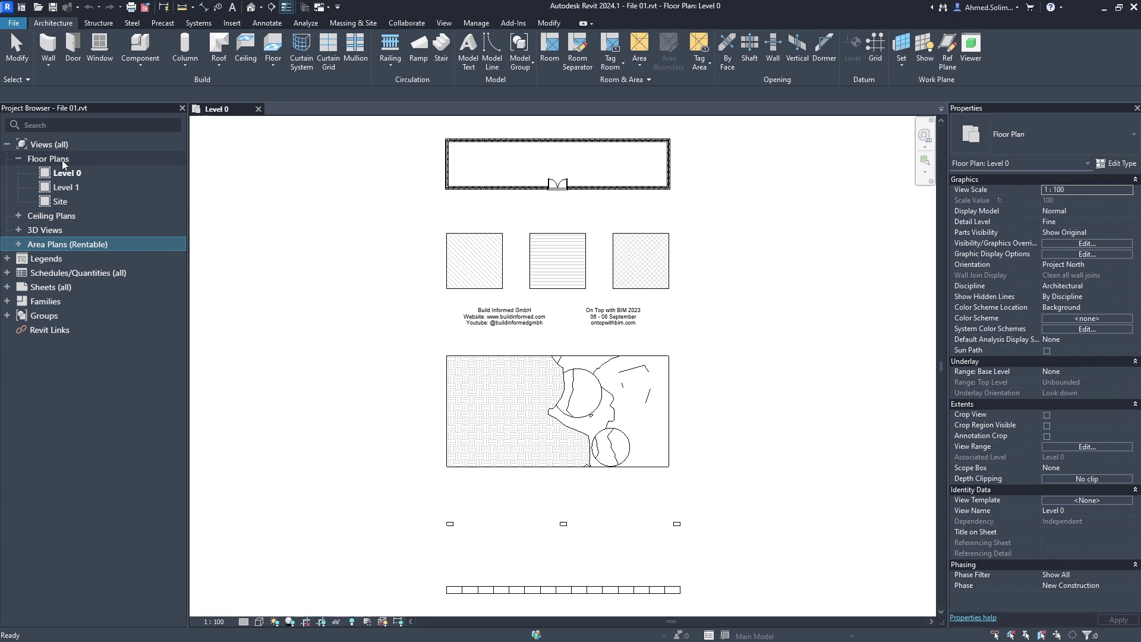
key(Up)
key(Up)
key(Up)
key(Up)
key(Up)
key(Up)
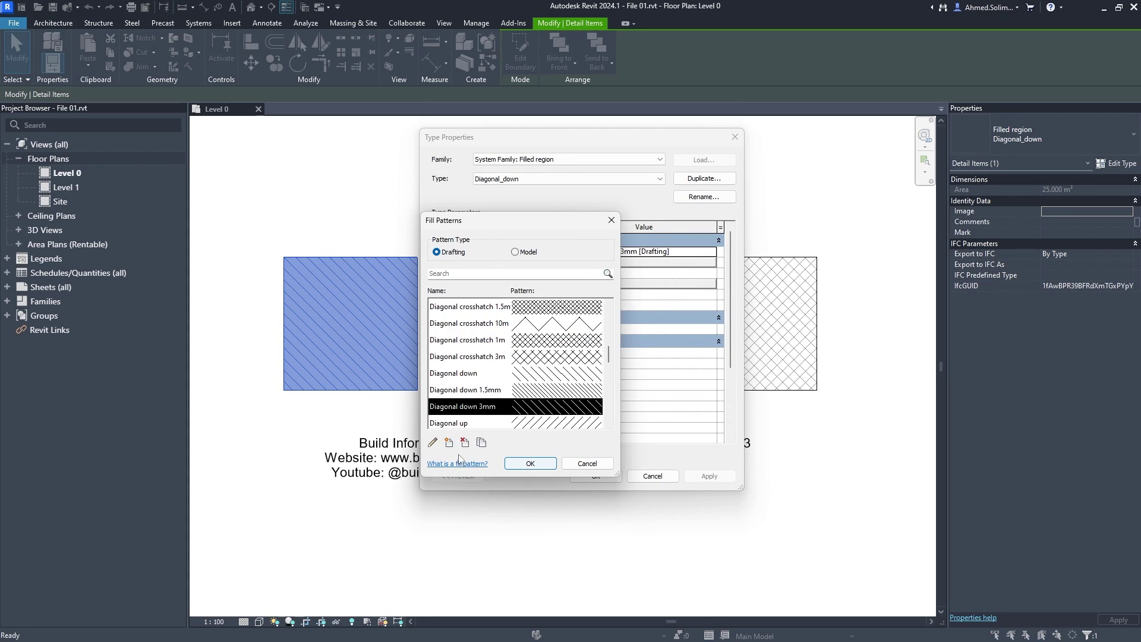
Step: Create a Diagonal down 6mm fill pattern from Diagonal down 3mm and apply it to the region type
click(481, 443)
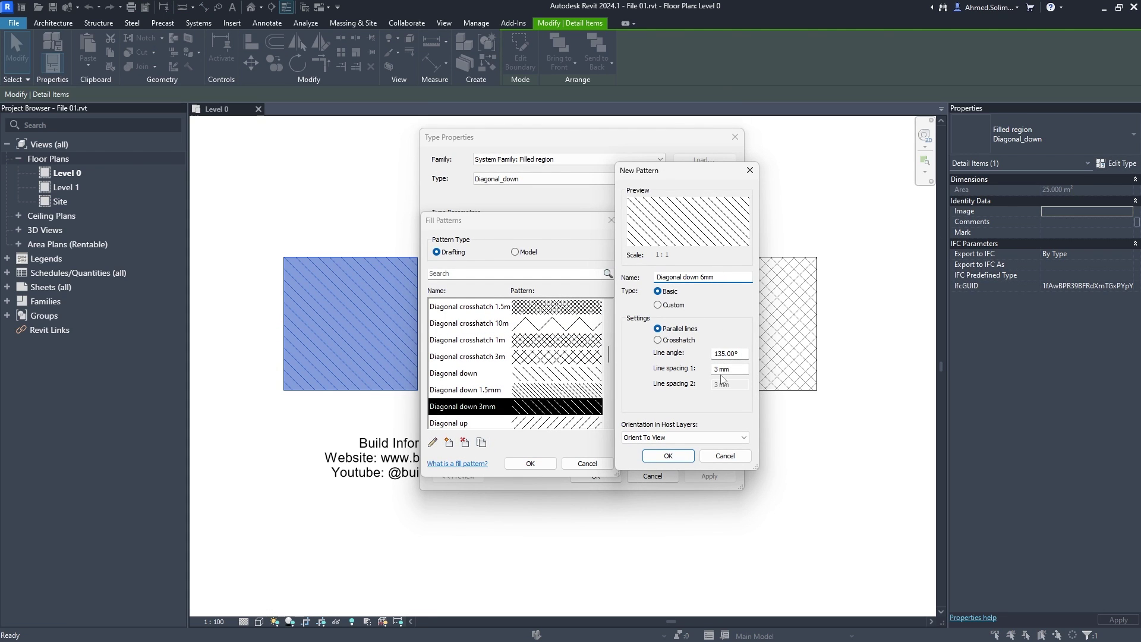
click(668, 455)
click(530, 462)
click(596, 476)
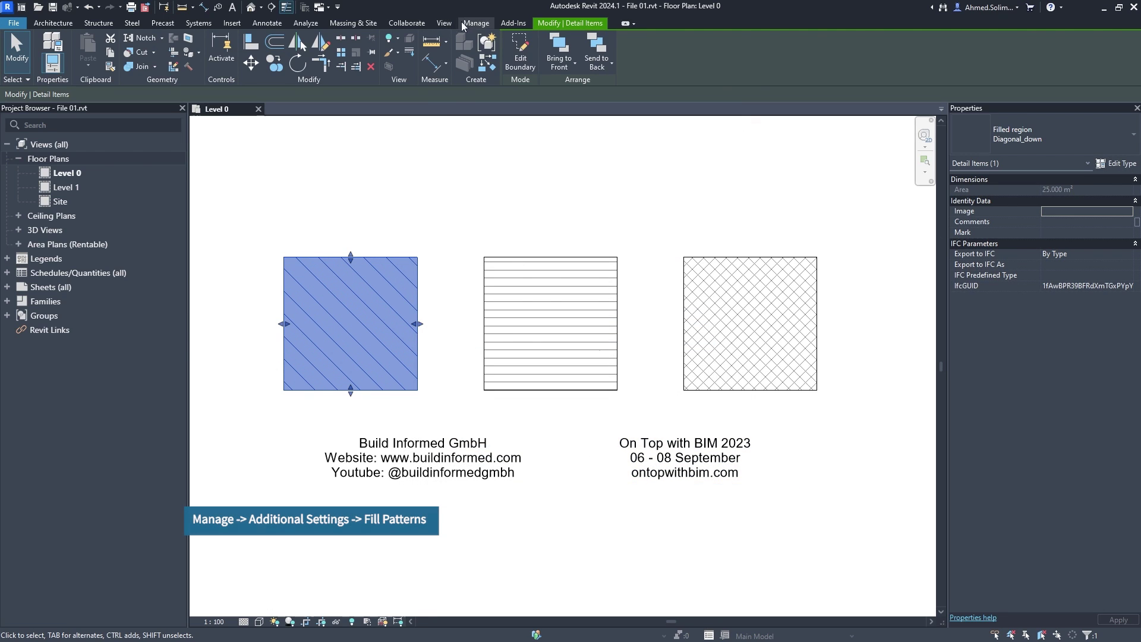
Step: Export the Diagonal down 6mm pattern from Fill Patterns, replacing the existing .pat file
click(476, 23)
click(501, 60)
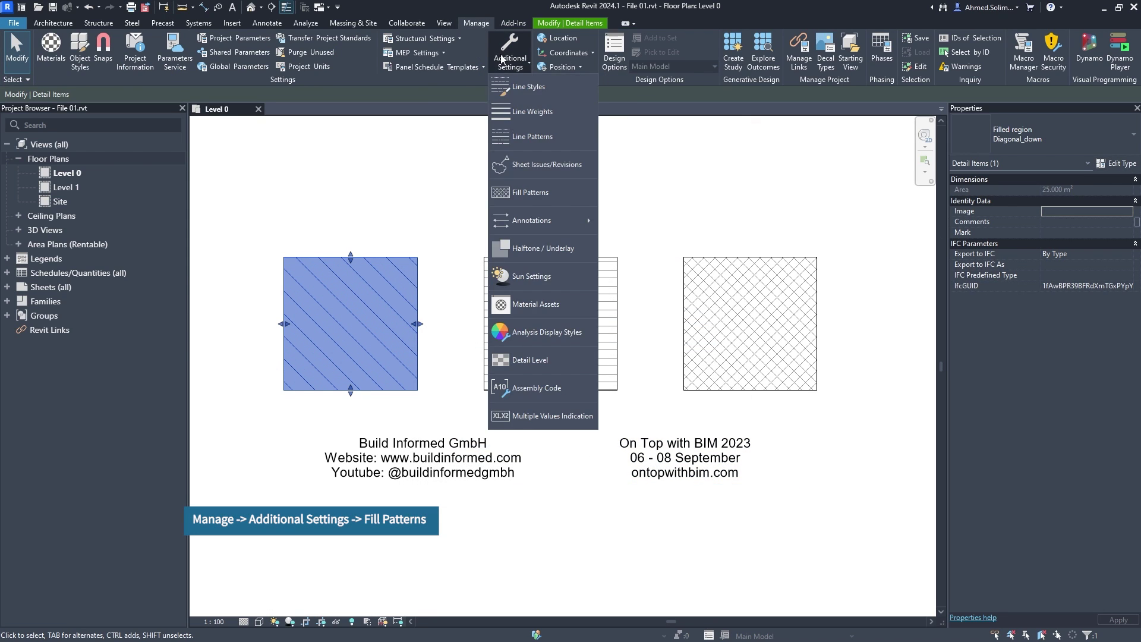
click(506, 193)
click(496, 437)
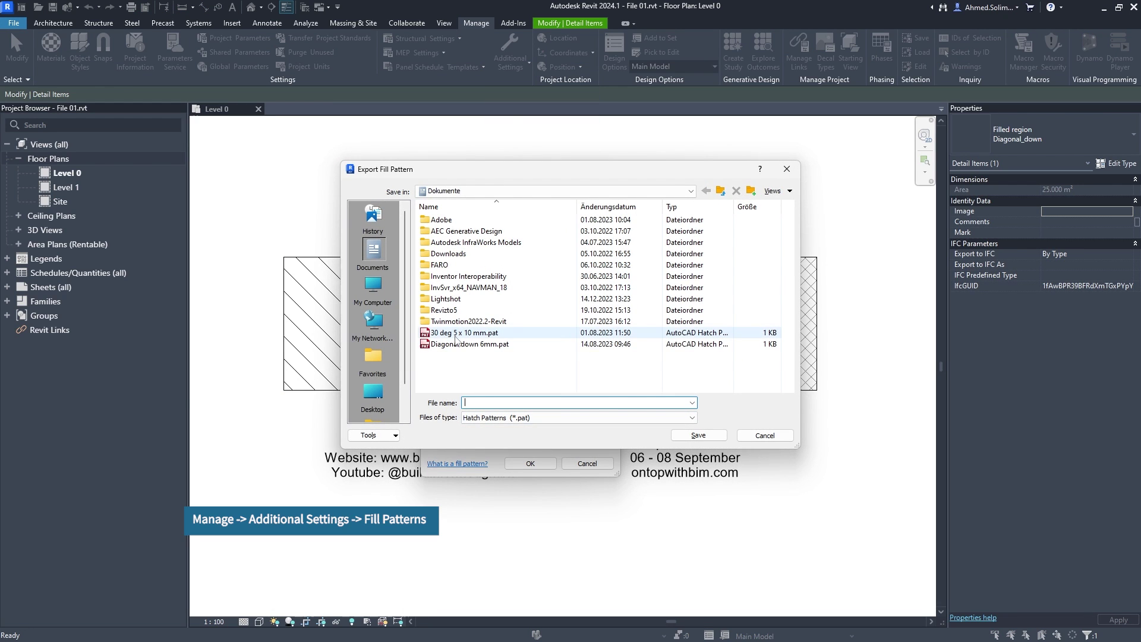
click(698, 435)
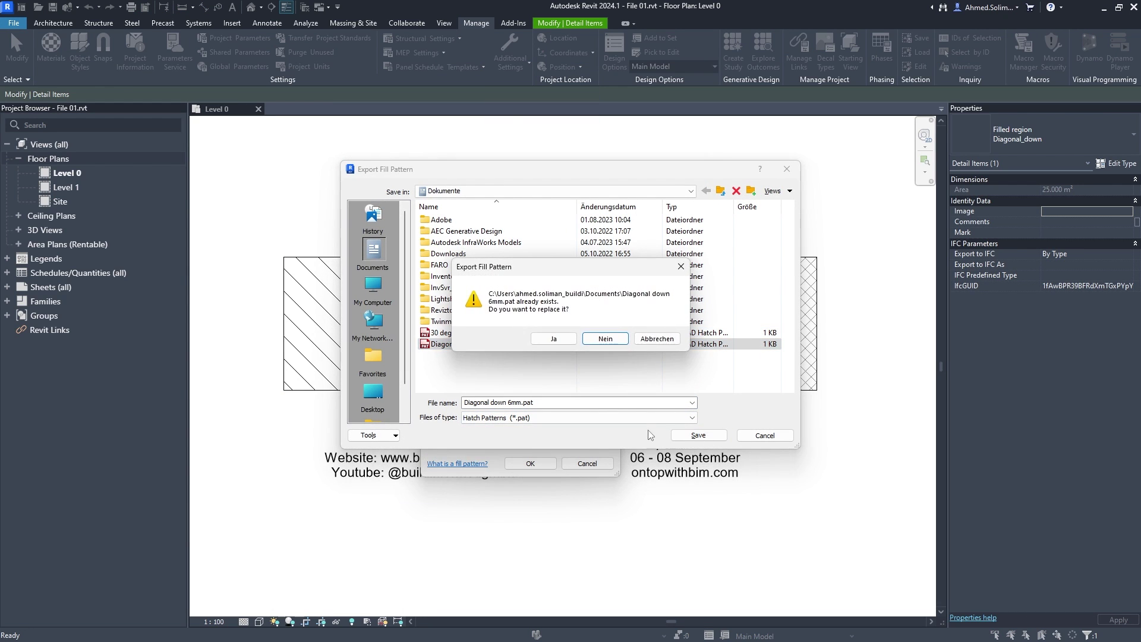
click(553, 339)
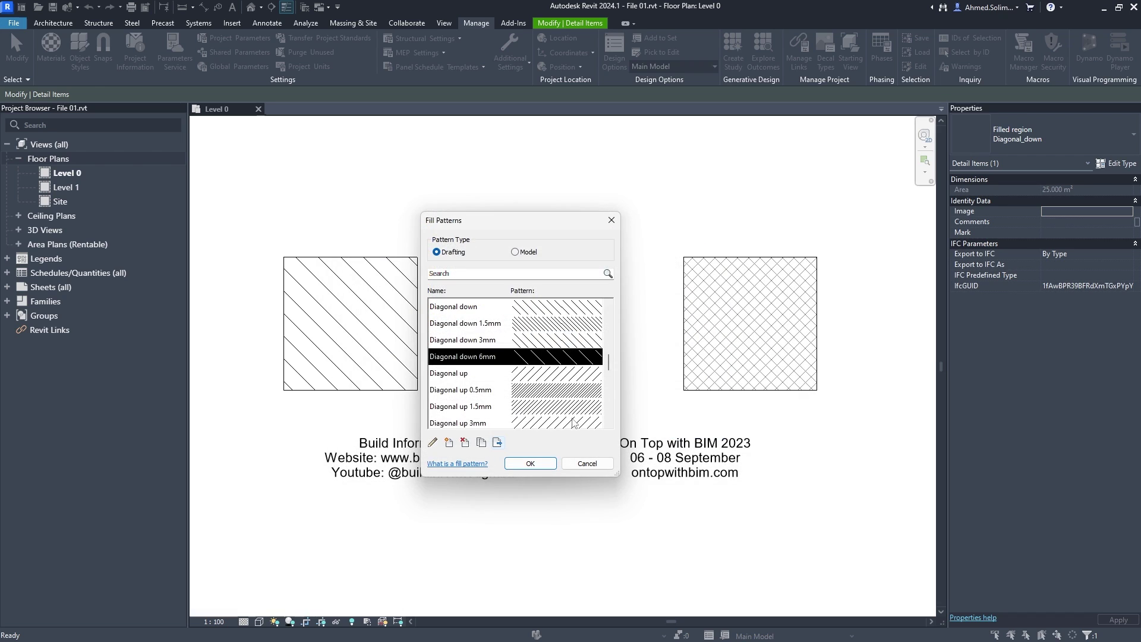
click(530, 464)
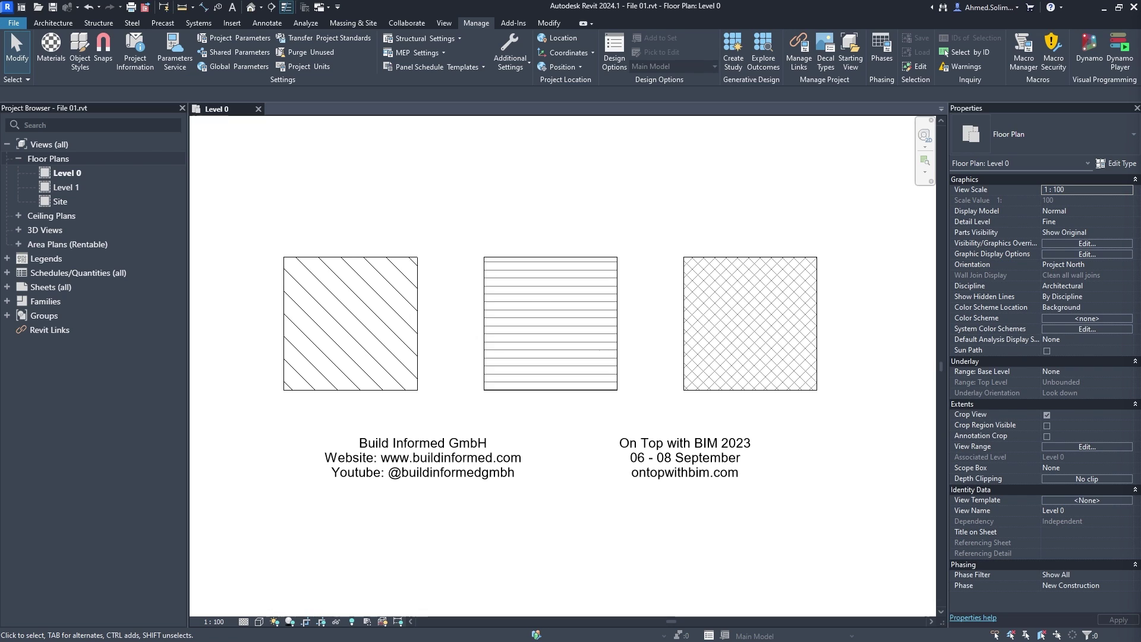
Step: Select the Build Informed and event text notes, try centre and right alignment, and finish left-aligned
click(454, 466)
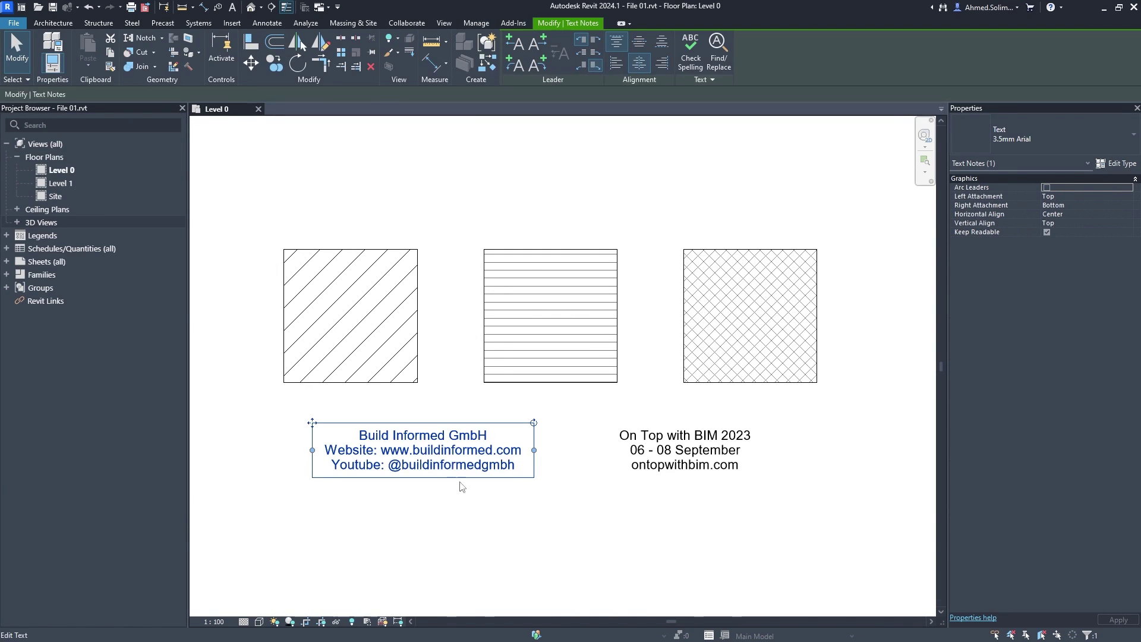
ctrl+click(685, 461)
click(515, 63)
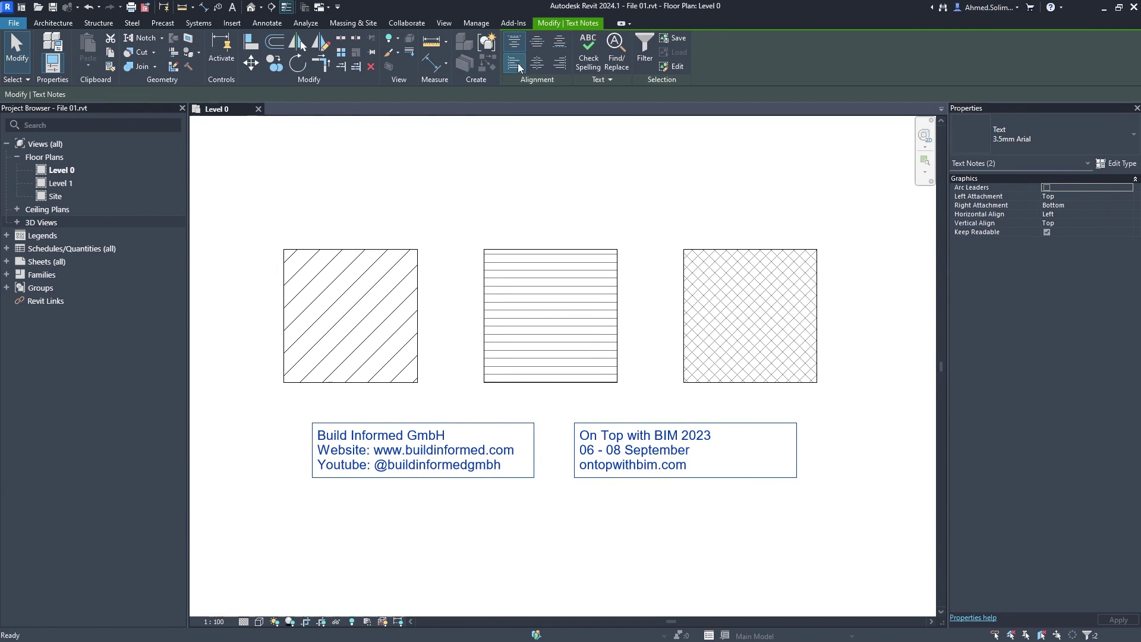
click(537, 63)
click(559, 63)
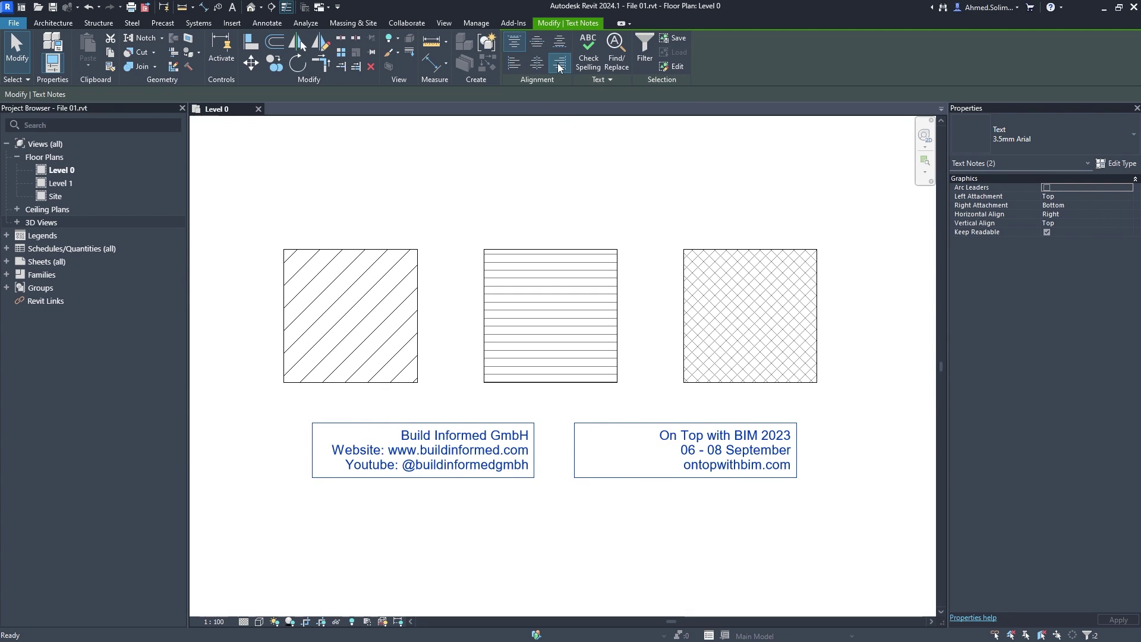
click(537, 63)
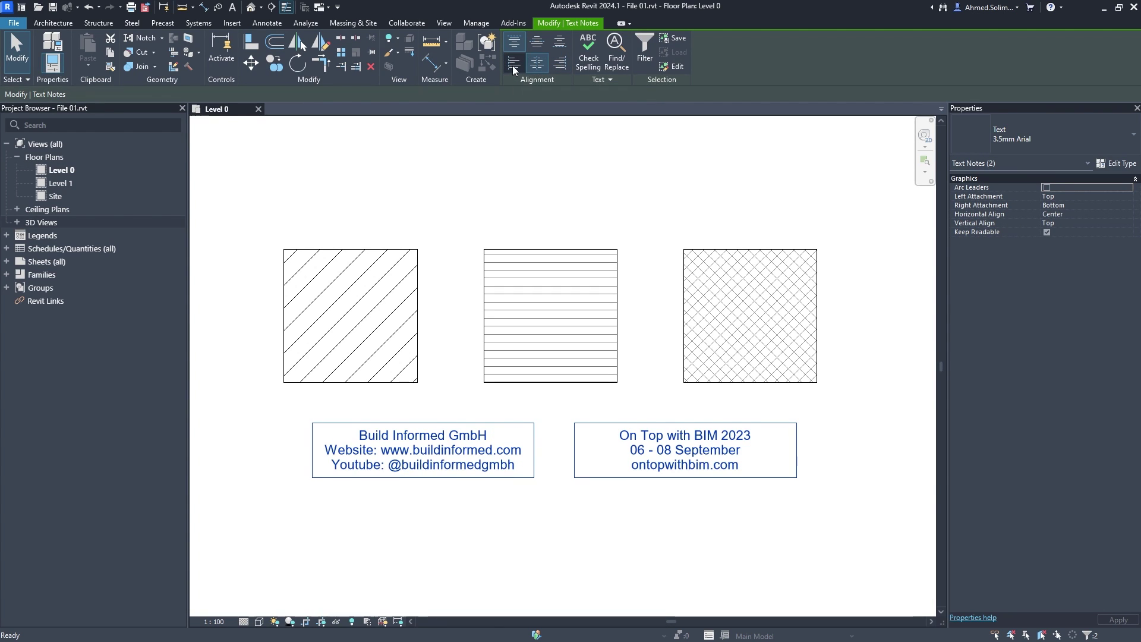
click(515, 66)
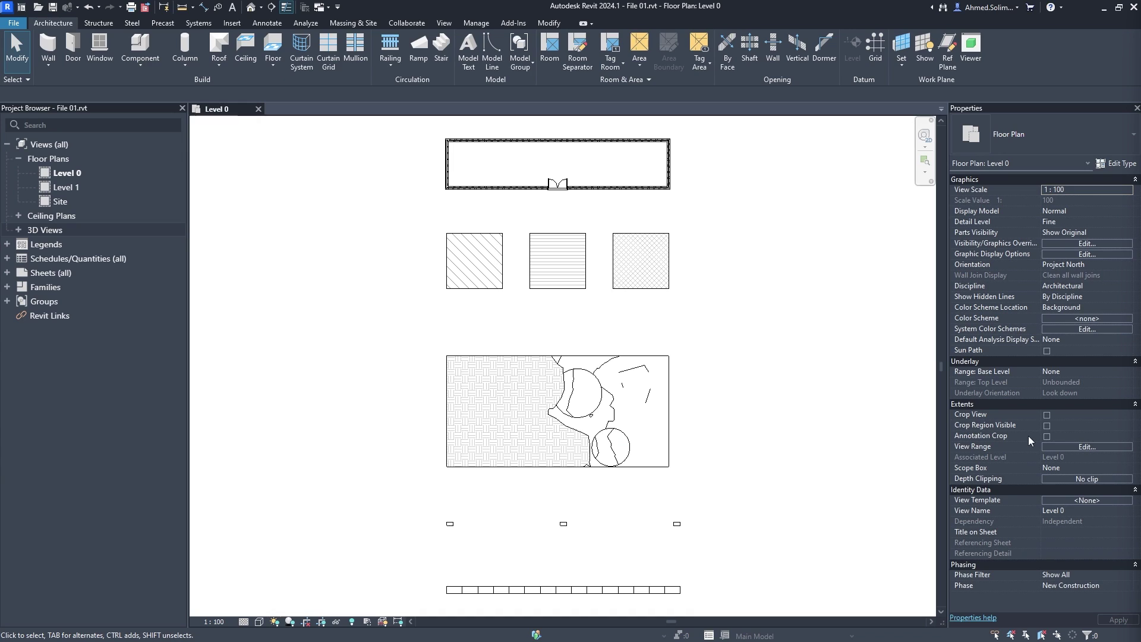
Step: Crop the Level 0 view to the walled room and zoom to fit with ZF
click(306, 622)
key(z)
key(f)
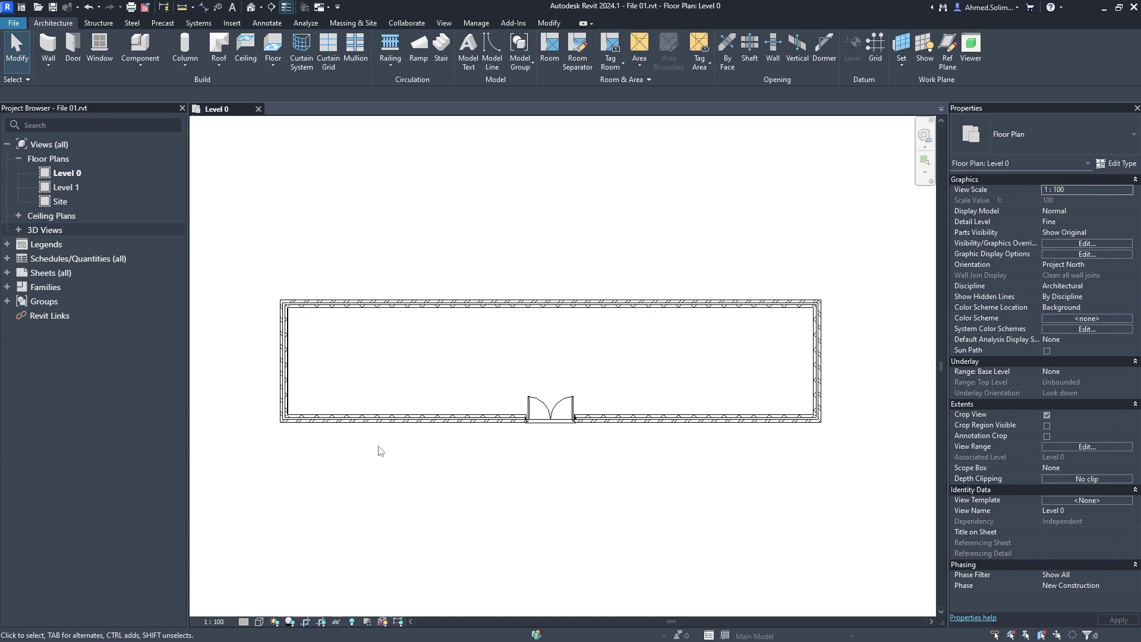
Step: Create a Rentable area plan for Level 0 and start the Area Boundary tool
click(640, 63)
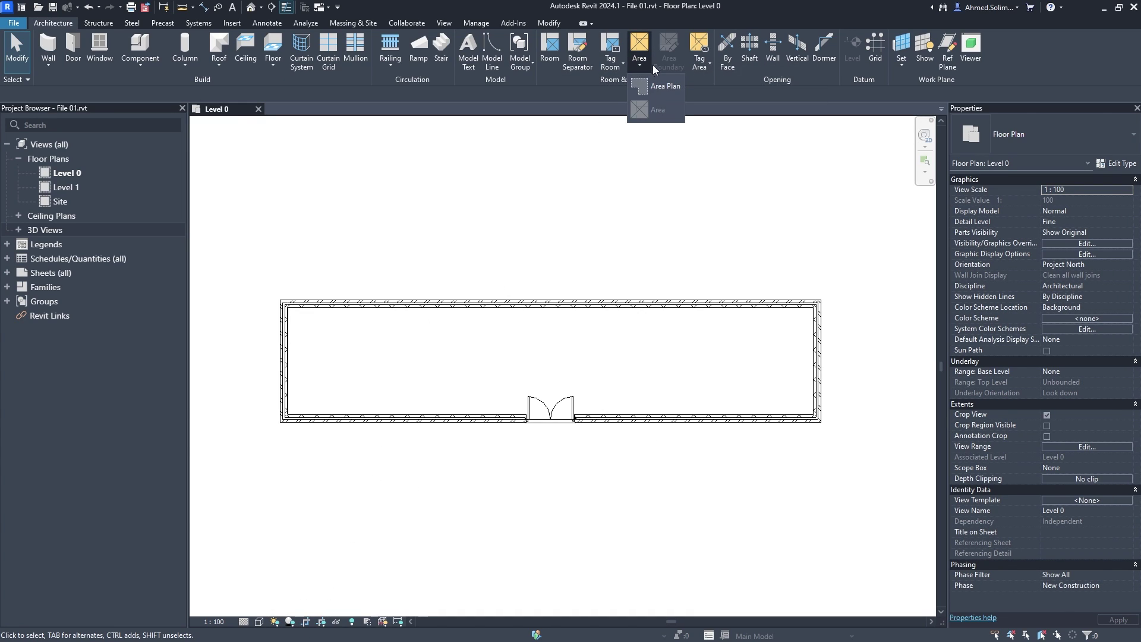
click(661, 84)
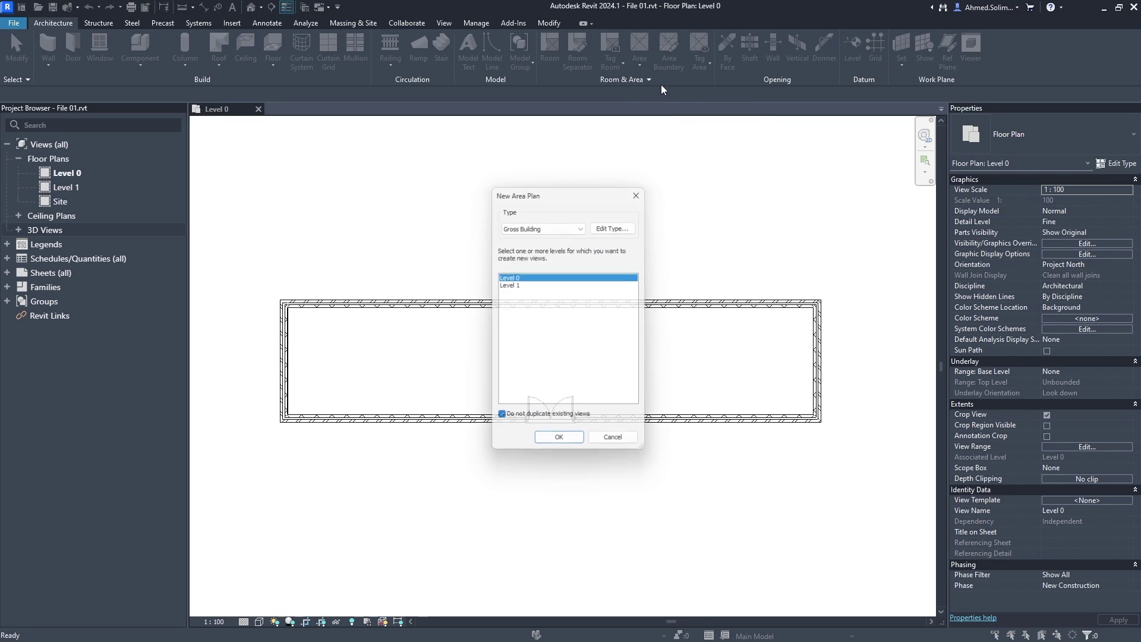
click(551, 225)
click(541, 241)
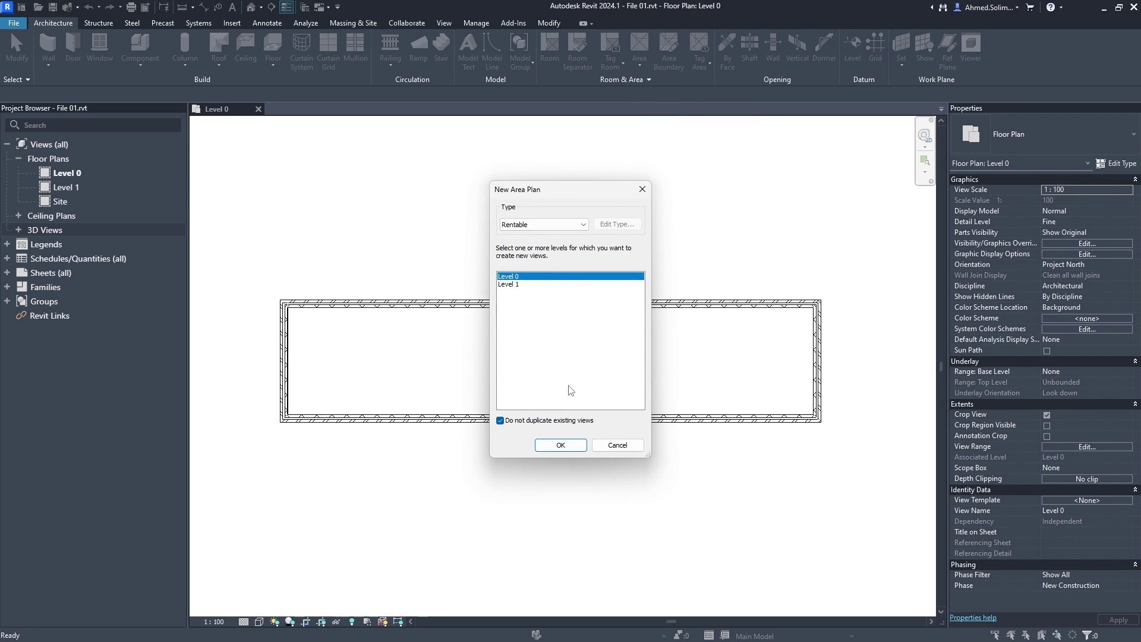
click(560, 445)
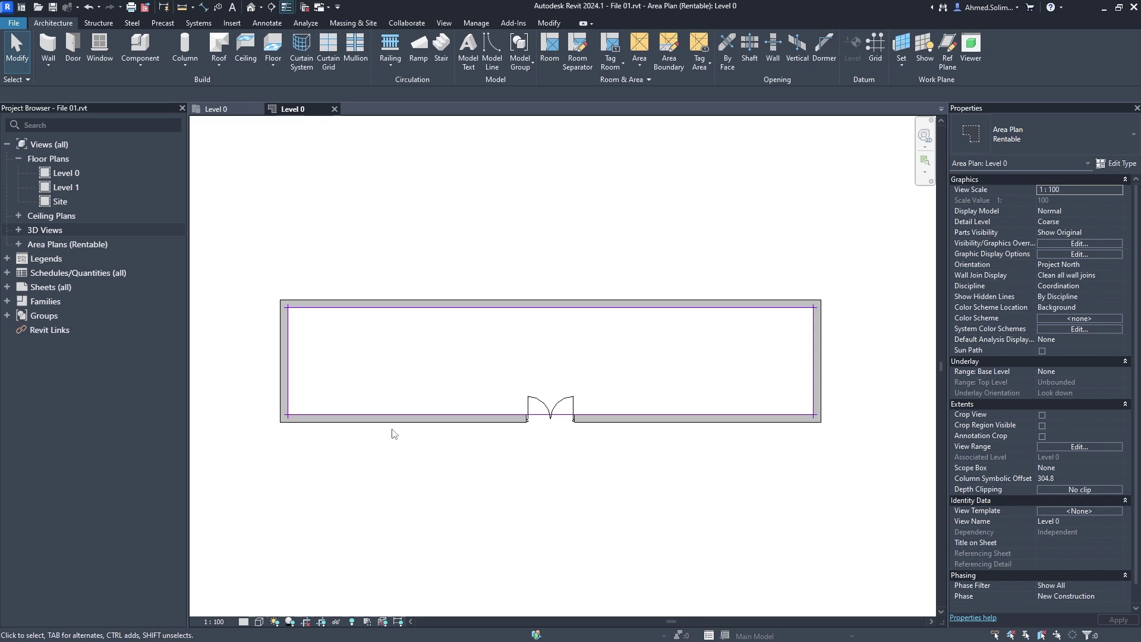
click(671, 53)
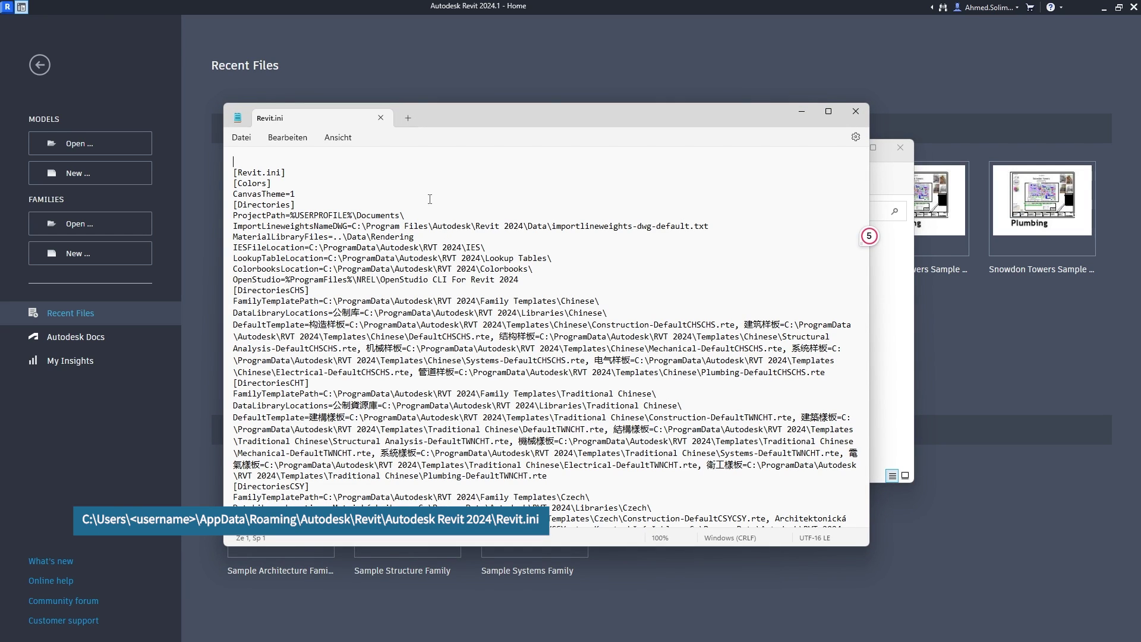
Step: Search Revit.ini for 'area', then close Notepad and answer the save prompt
key(ctrl+f)
click(670, 172)
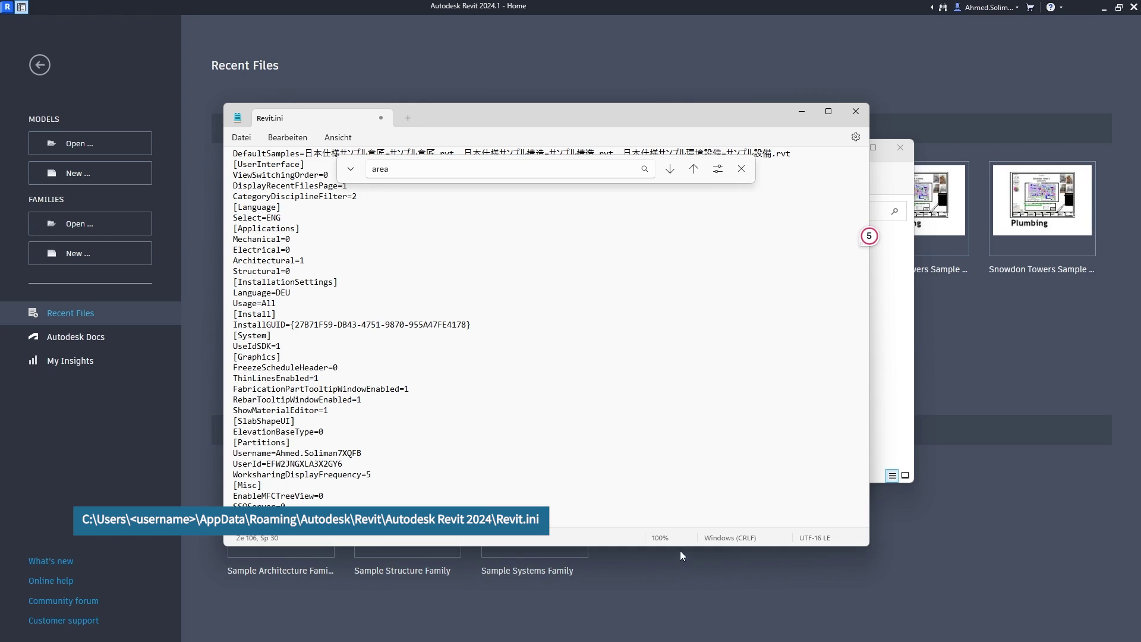
click(856, 111)
click(455, 363)
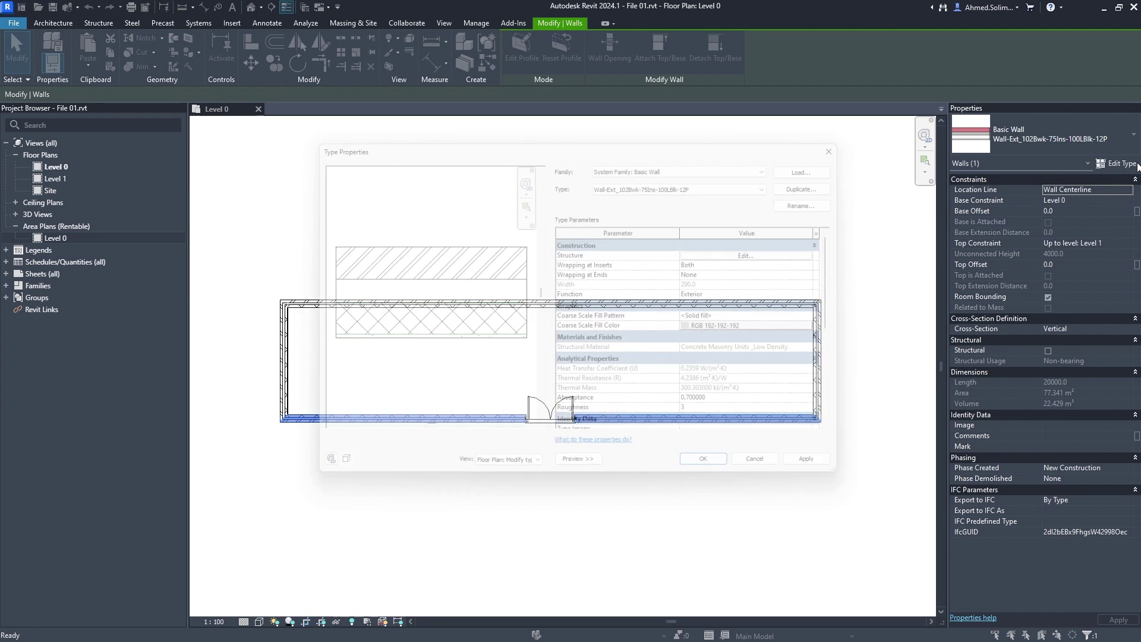
Step: Switch the wall type preview from Shaded to Textures, then close Type Properties with OK
click(326, 476)
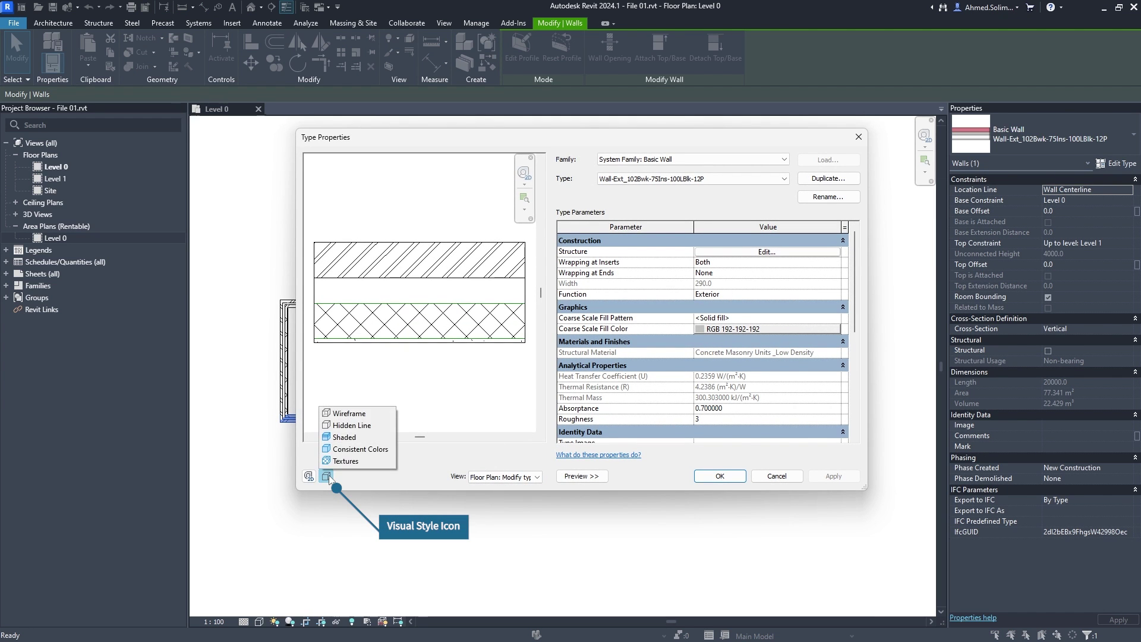
click(345, 438)
click(326, 476)
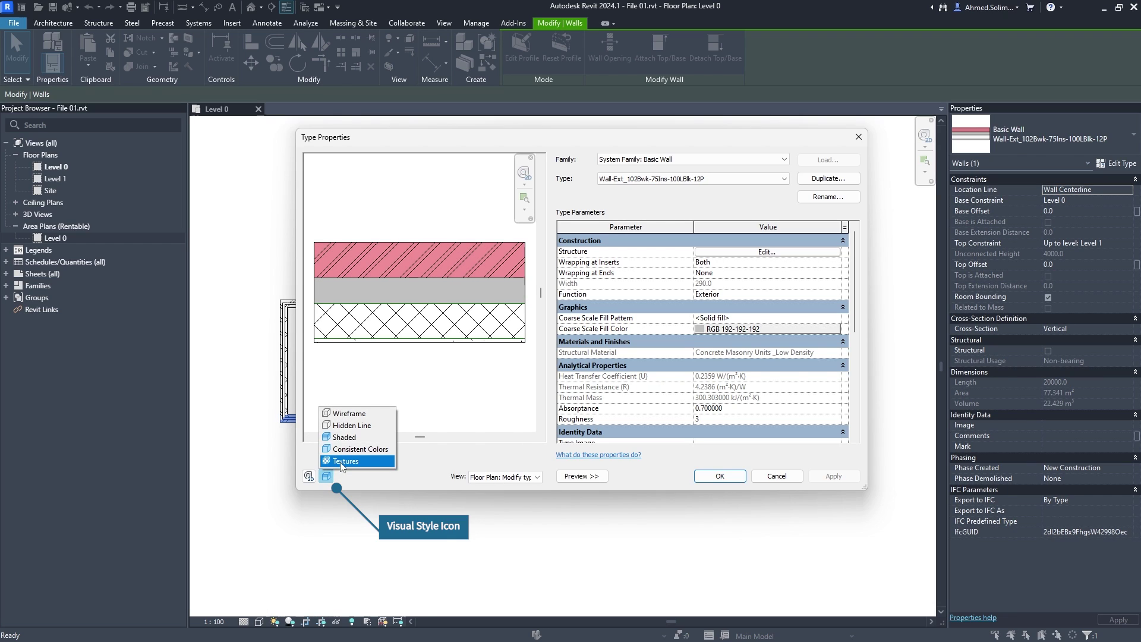
click(351, 459)
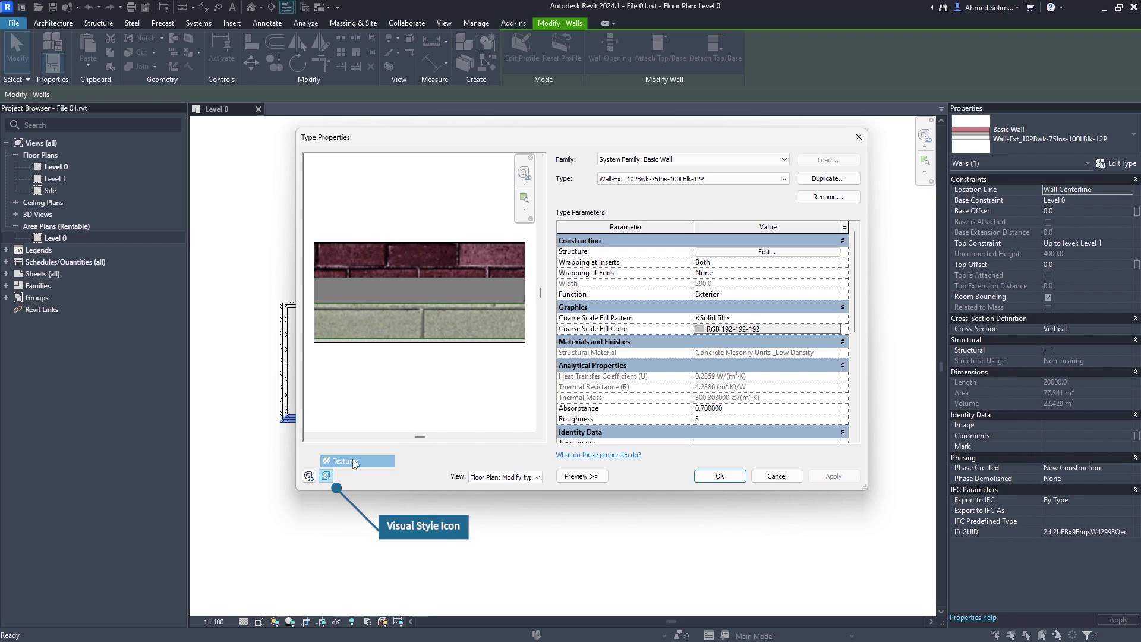
click(731, 479)
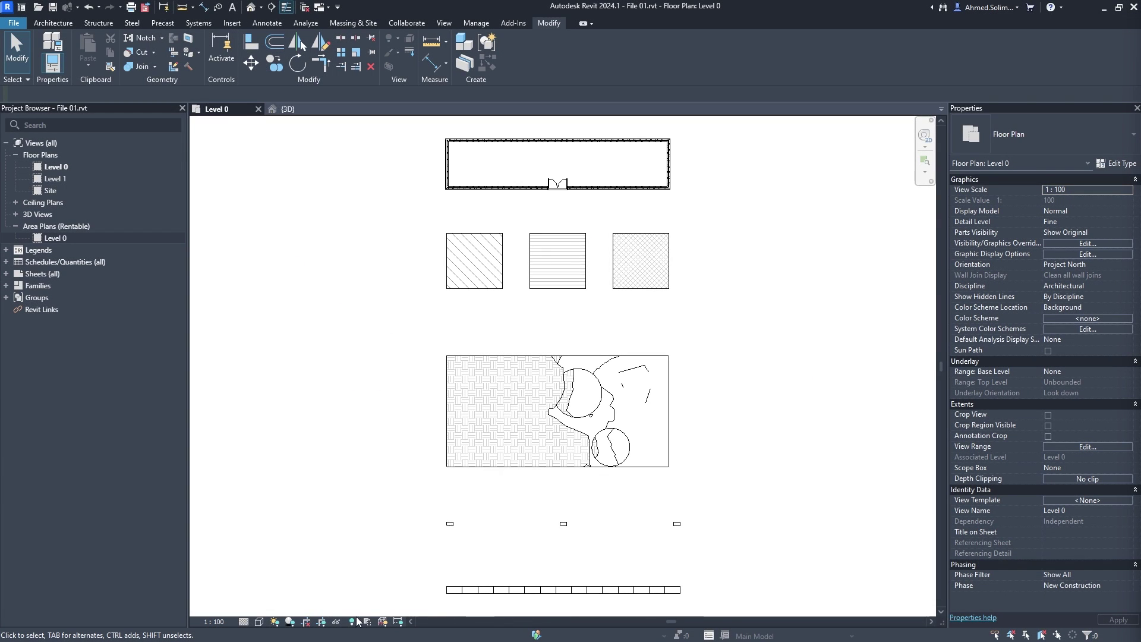
Step: Crop Level 0 to the toposolid, then in {3D} select the toposolid and toggle Modify Sub Elements
click(305, 621)
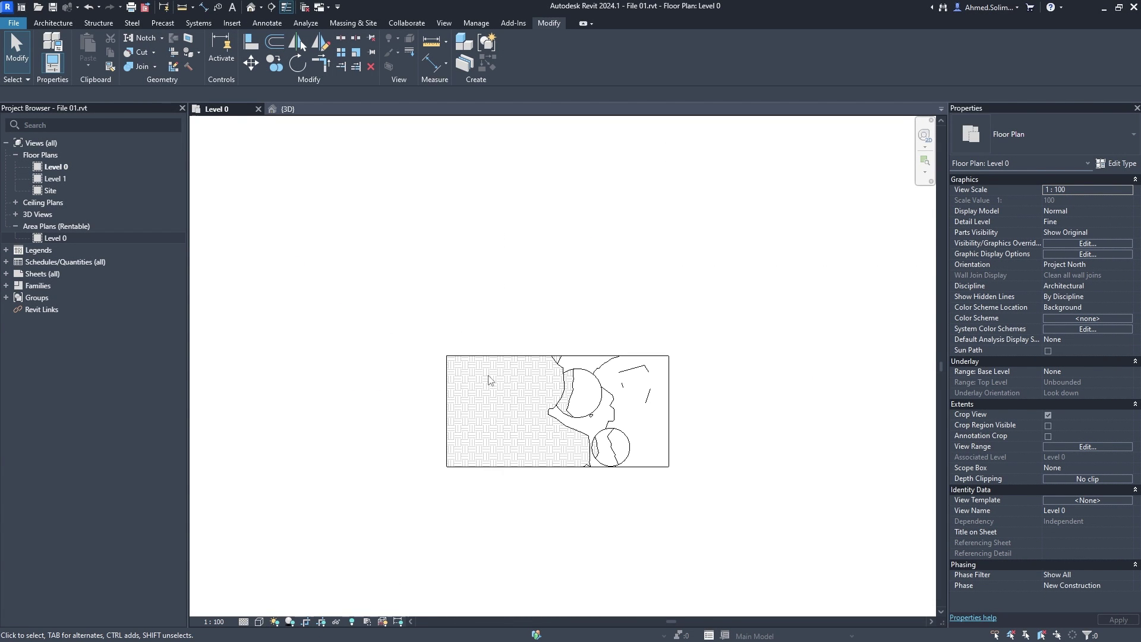
click(287, 109)
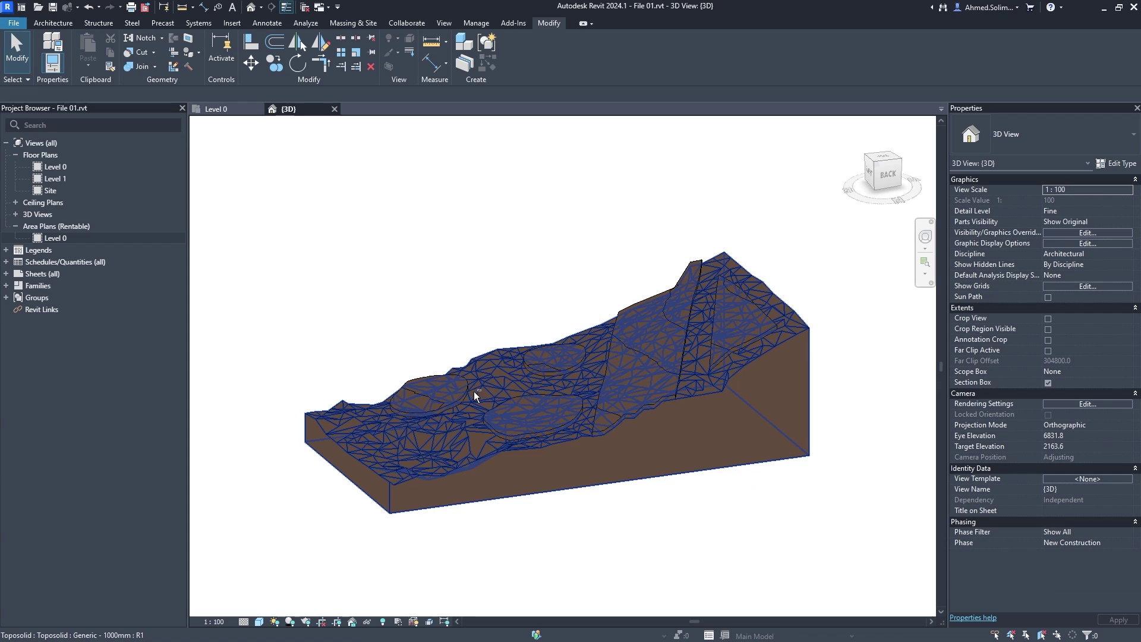
shift+middle_drag(474, 390, 558, 486)
click(546, 526)
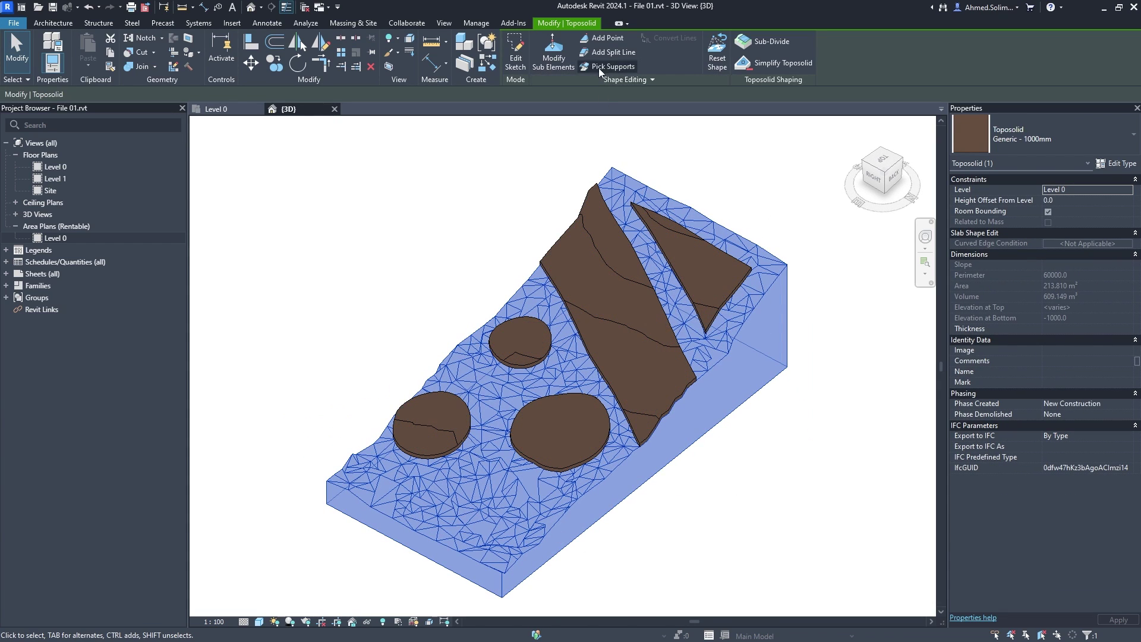
click(551, 53)
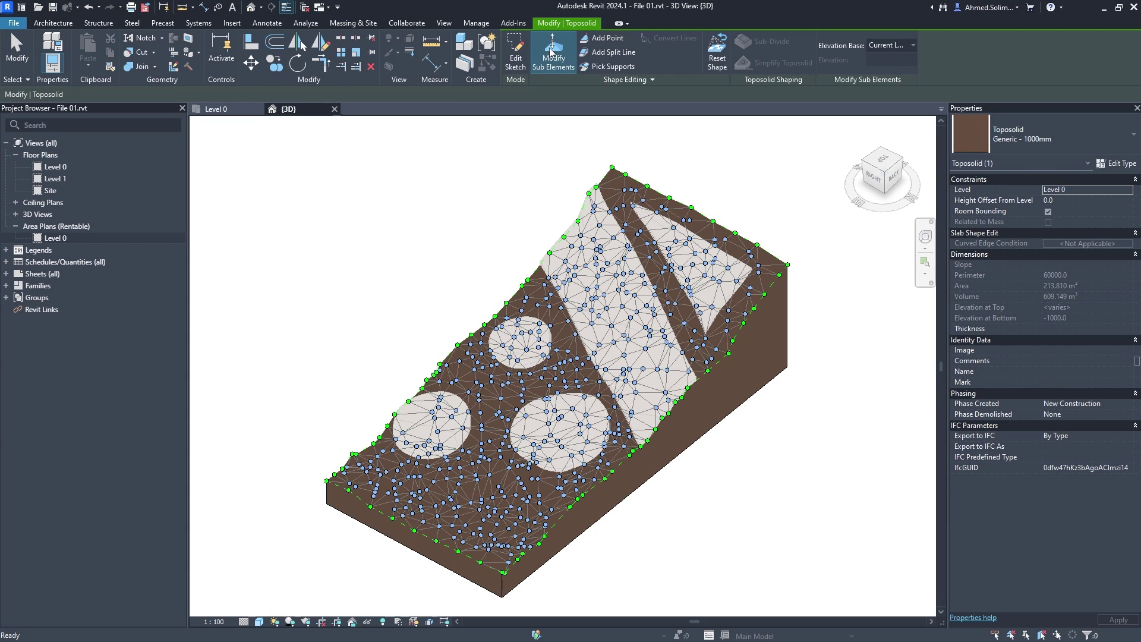
click(551, 53)
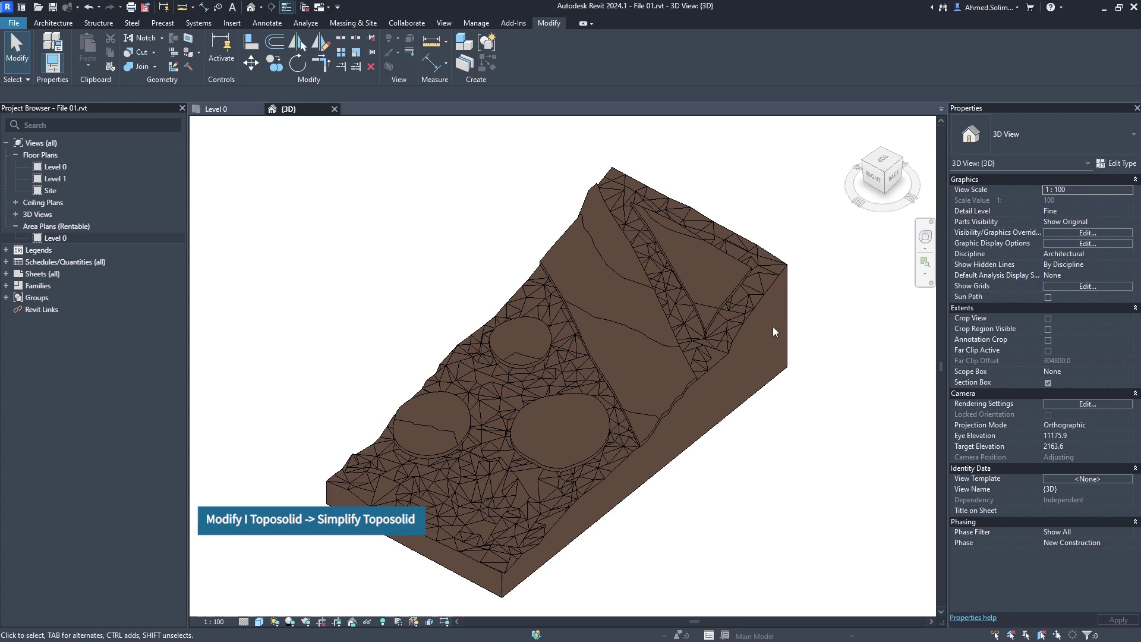
Step: Simplify the toposolid to keep 10% of its points and display its remaining points and edges
click(754, 303)
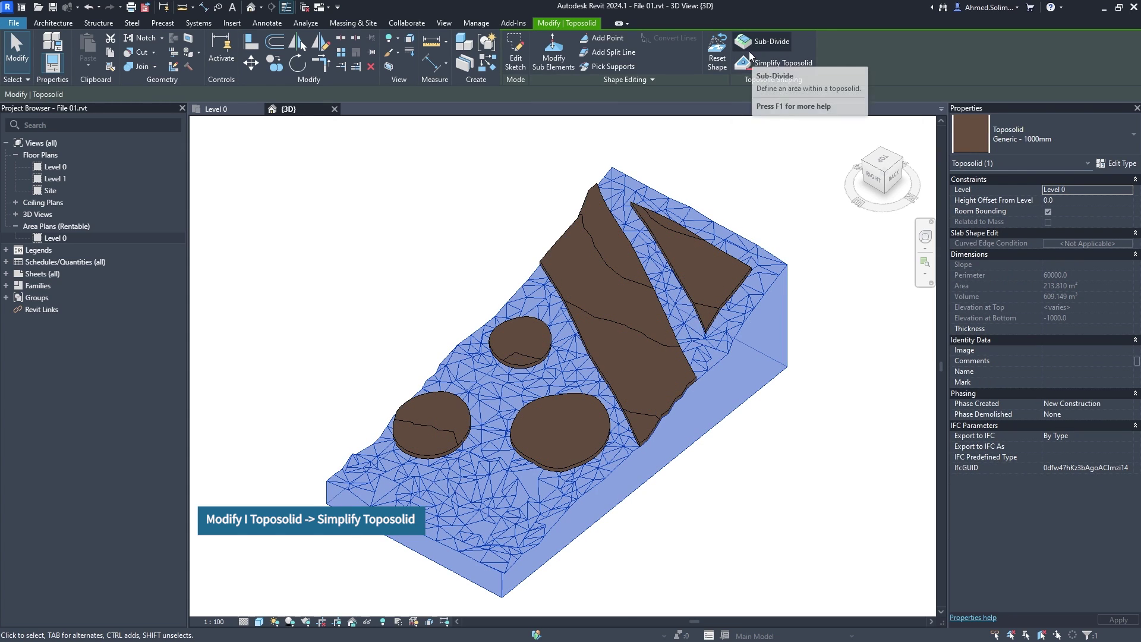
click(772, 62)
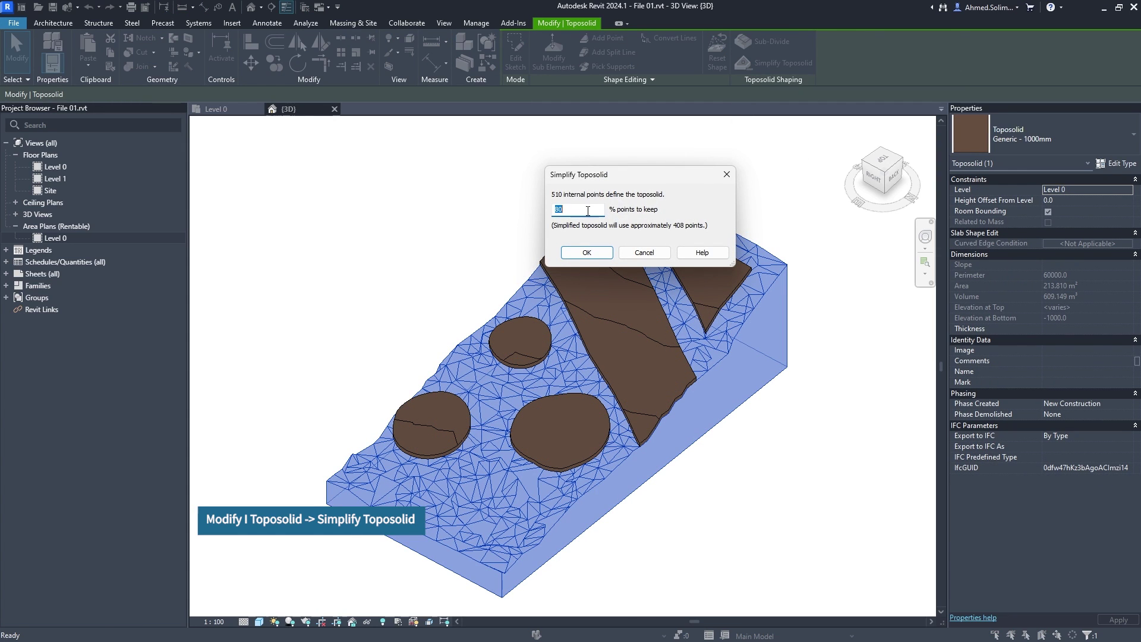
click(583, 255)
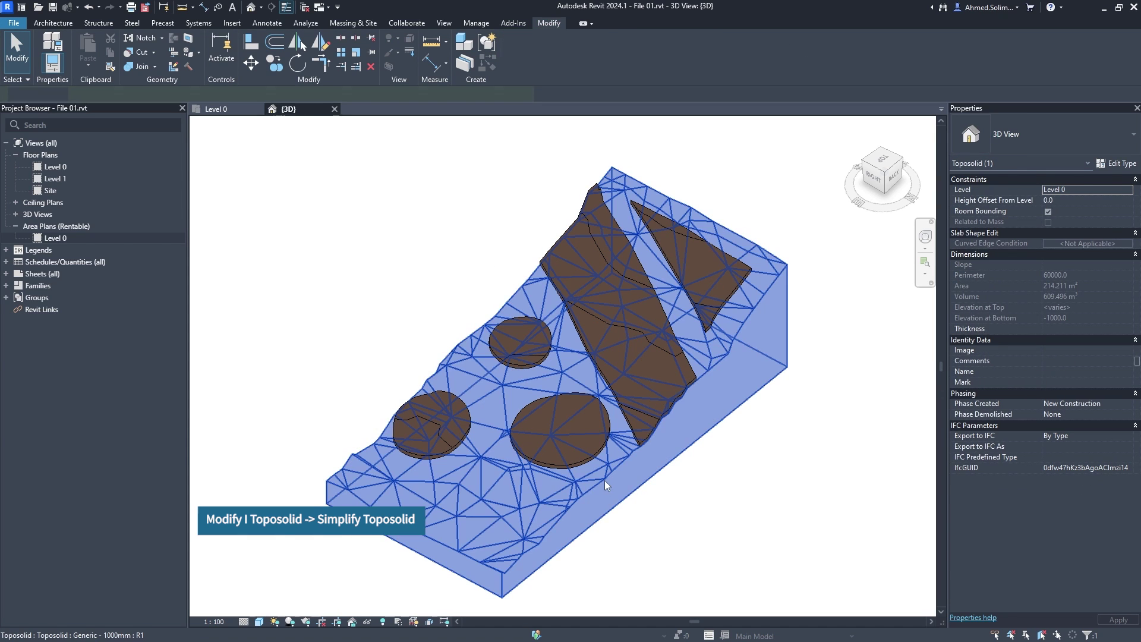
click(551, 59)
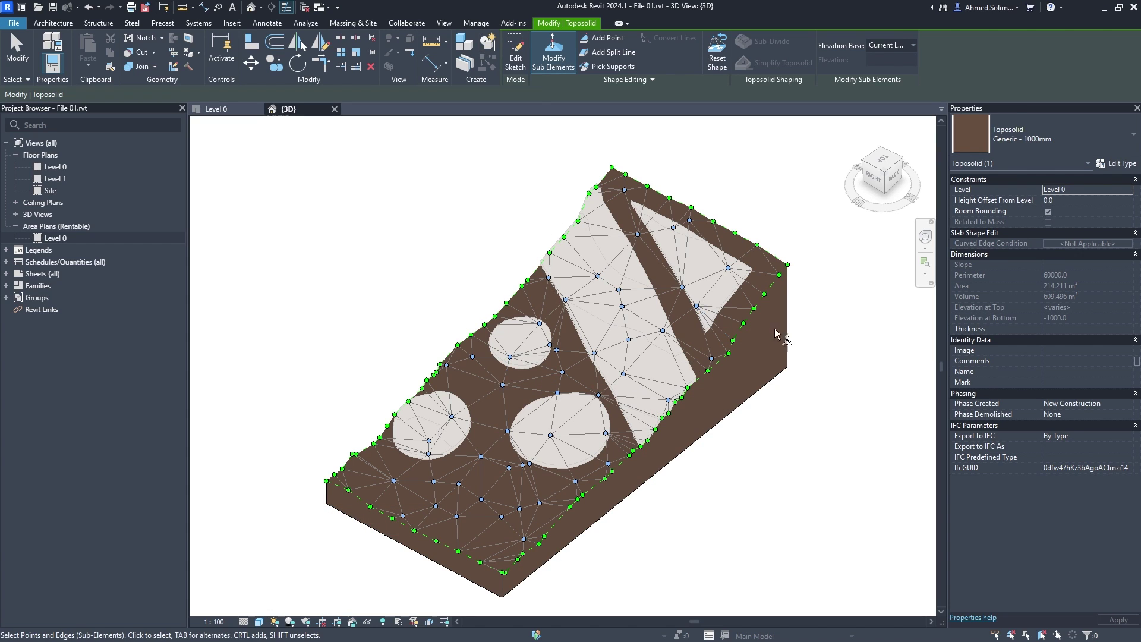
Step: Select all five sub-divisions in the entire project and change their material from Earth to Grass
key(Escape)
key(Escape)
click(587, 457)
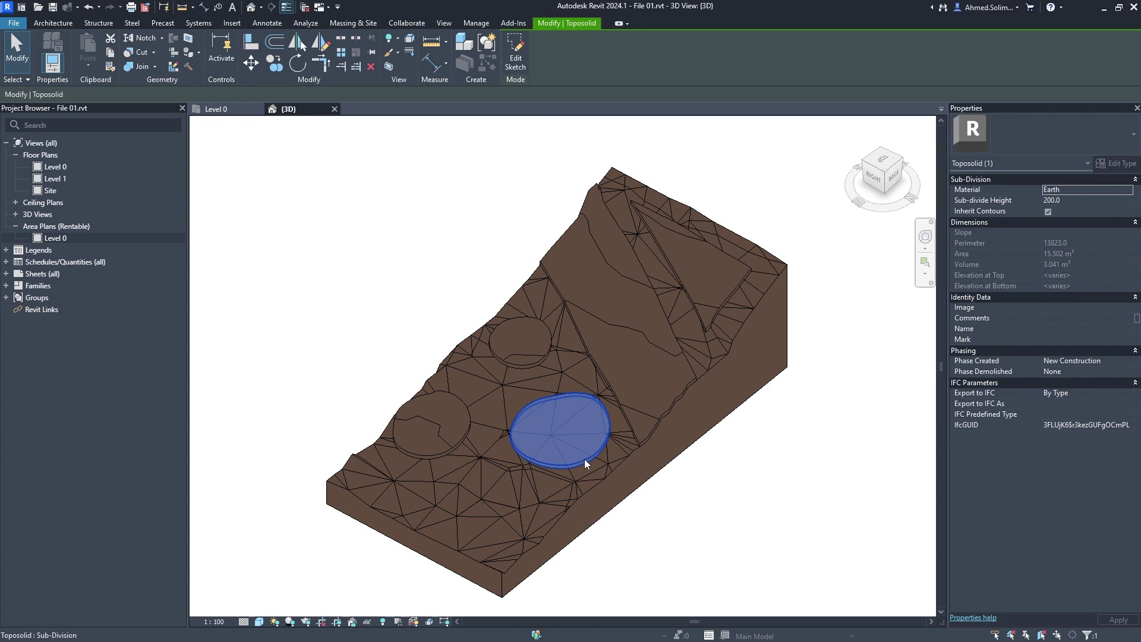
right_click(588, 458)
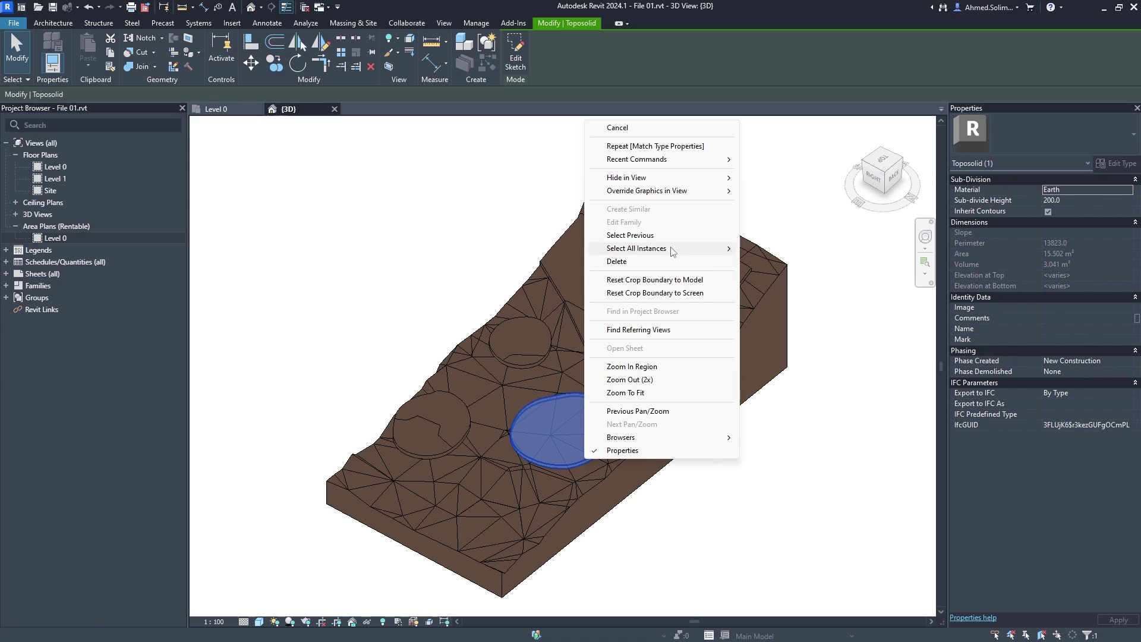
mouse_move(672, 249)
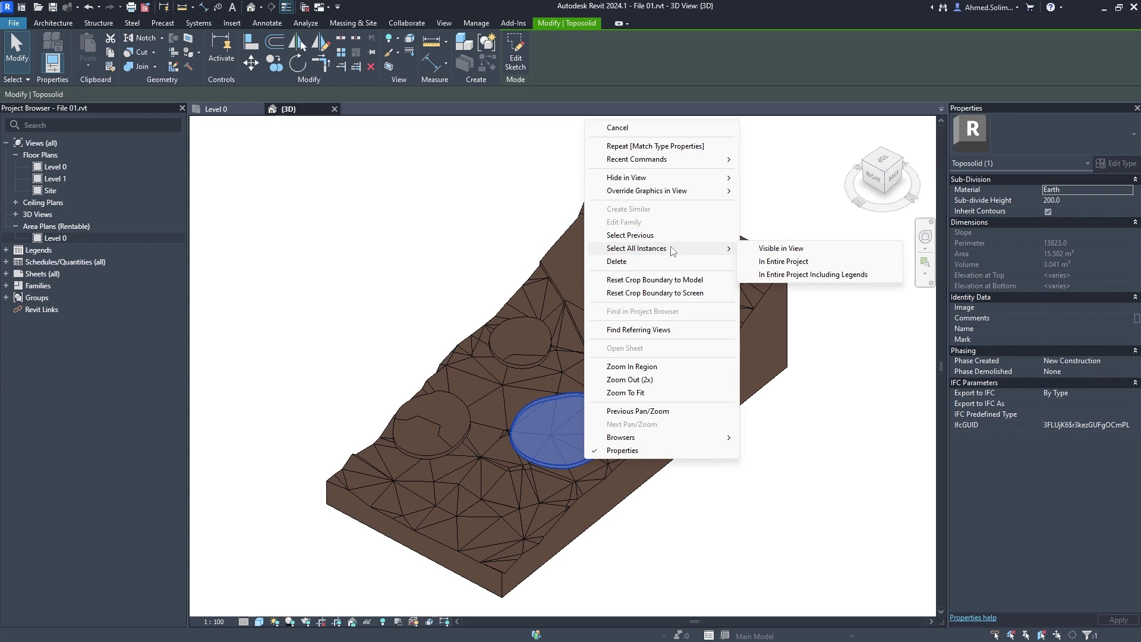
click(799, 262)
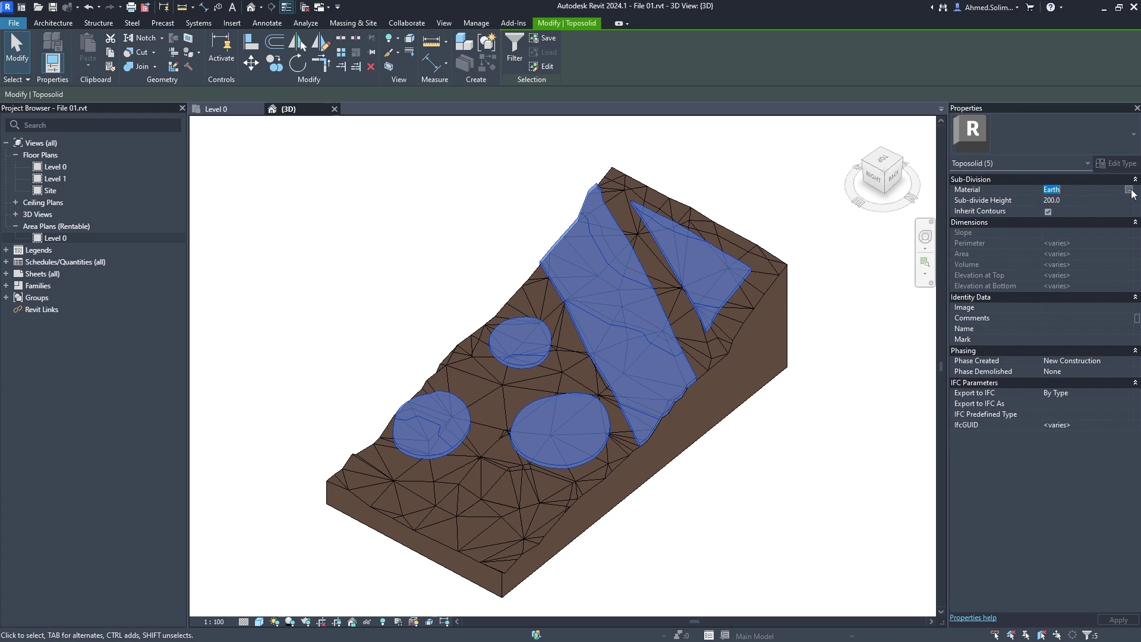
click(1129, 190)
scroll(725, 341, down, 1)
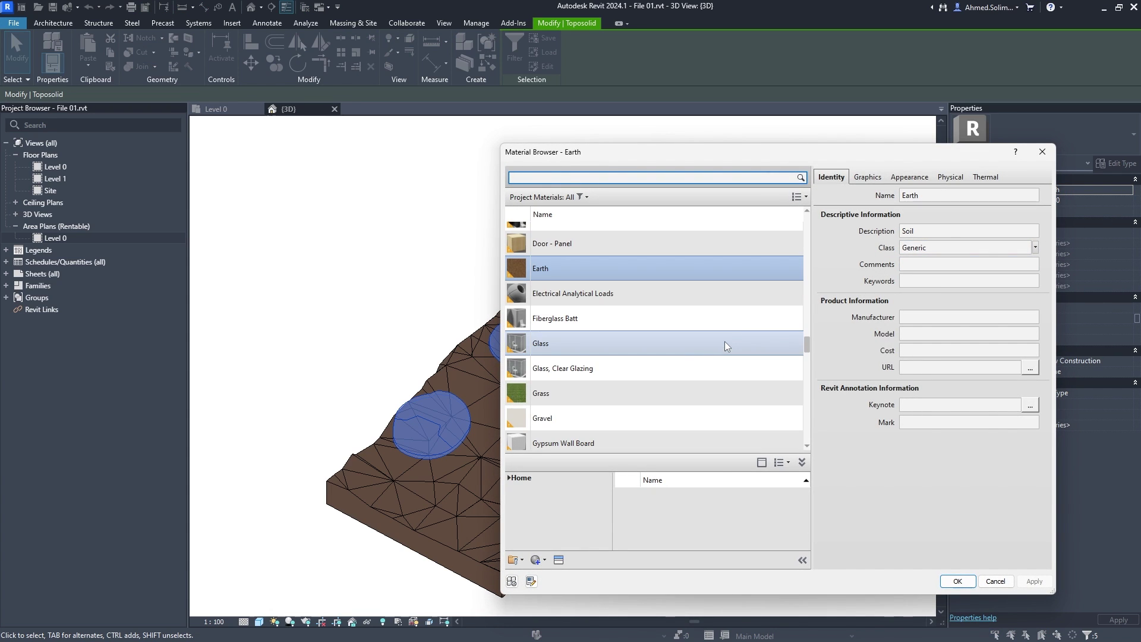
click(598, 393)
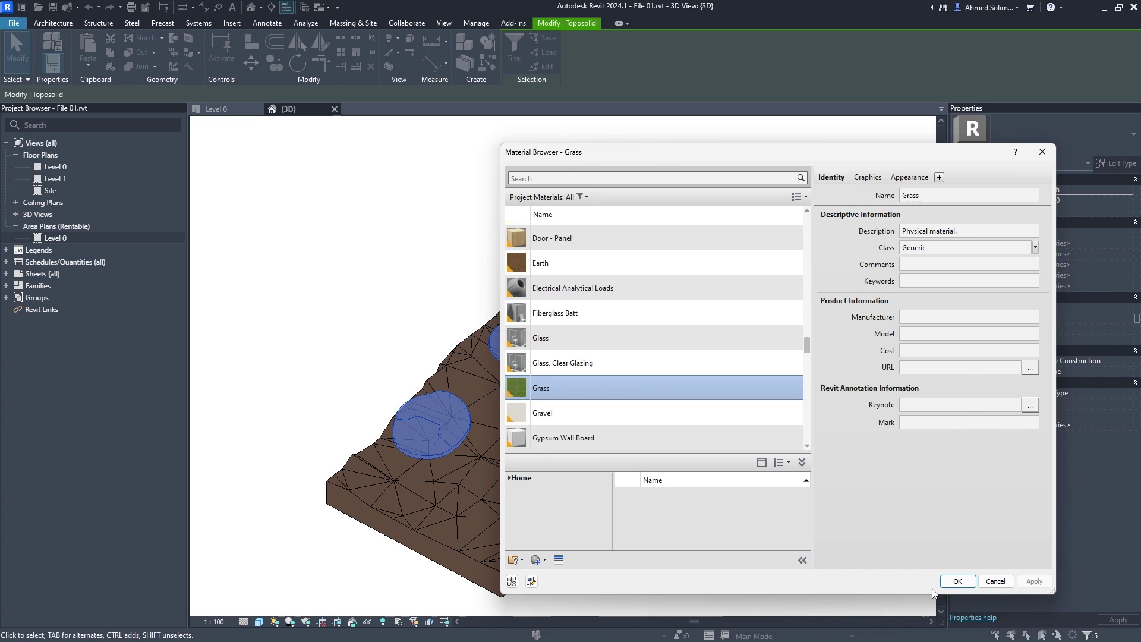
click(953, 582)
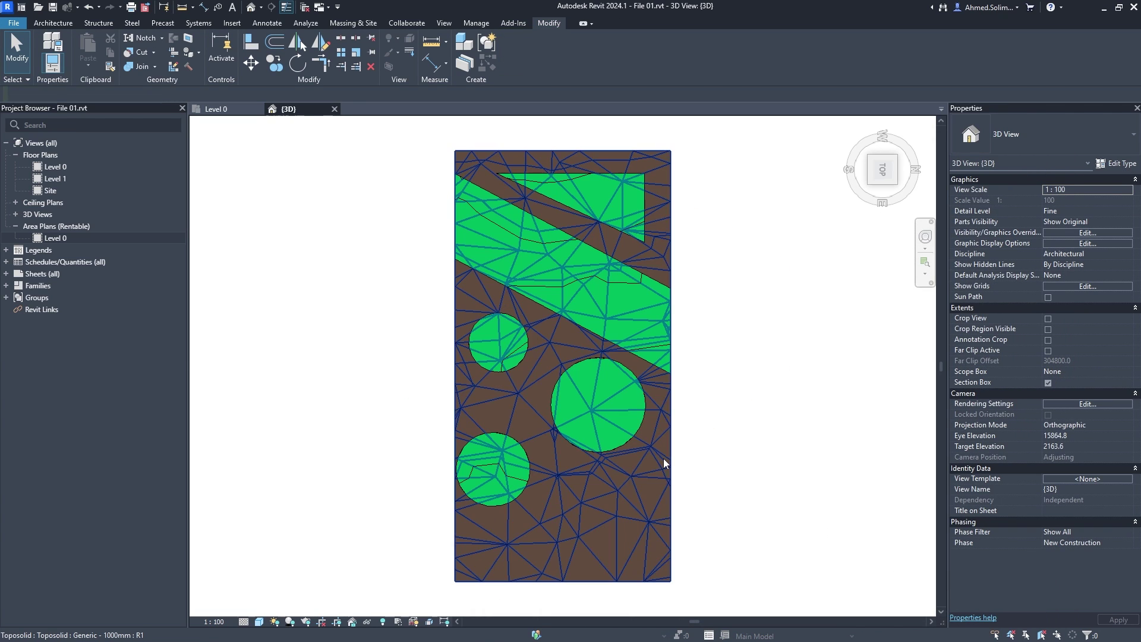
Step: Draw a closed four-point split line across the lower toposolid
click(663, 458)
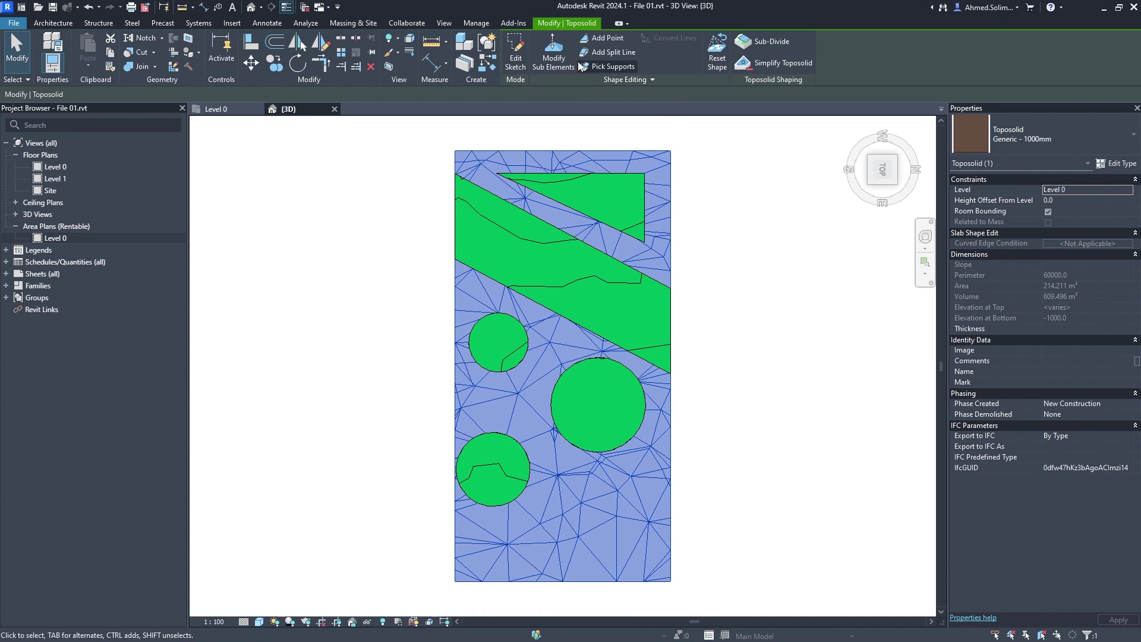
click(594, 52)
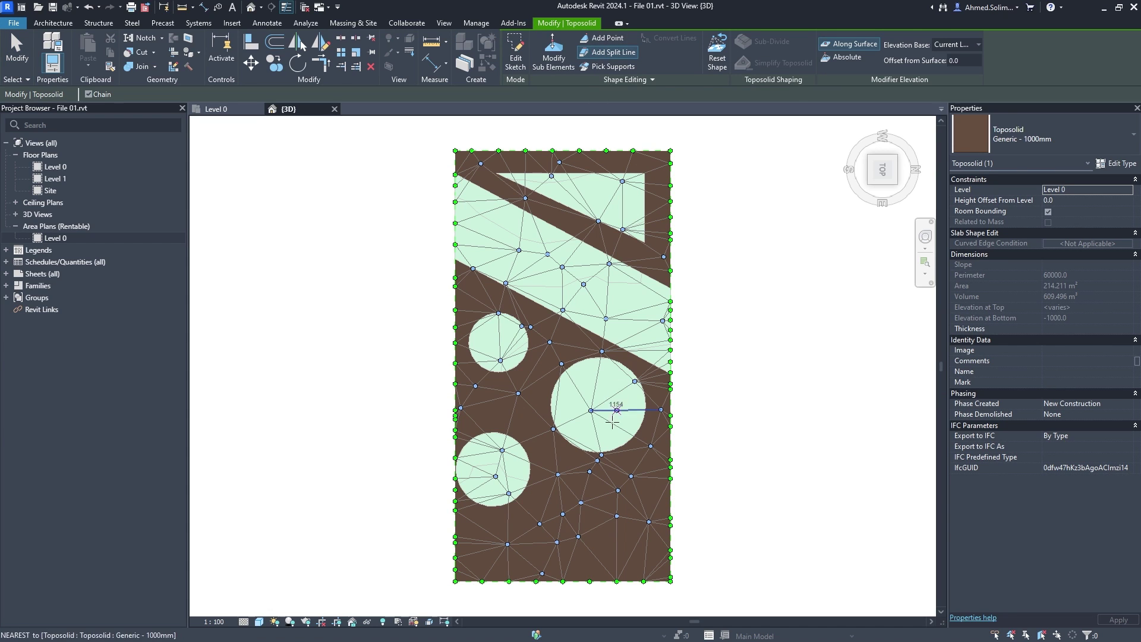
click(593, 485)
click(631, 457)
click(652, 496)
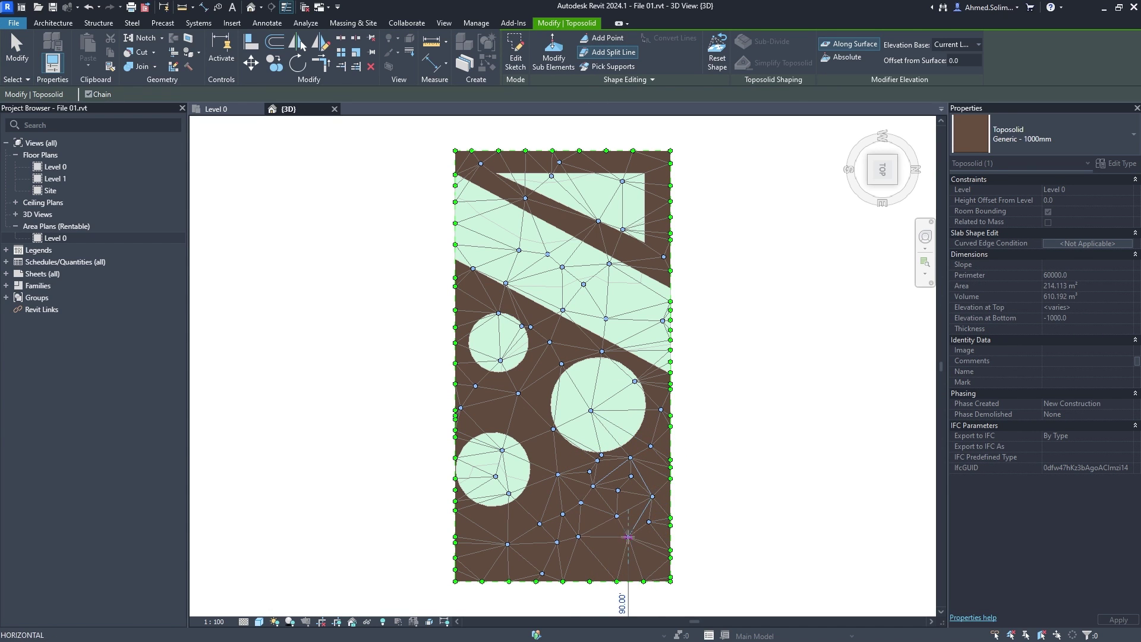
click(628, 536)
key(Escape)
key(Escape)
key(Escape)
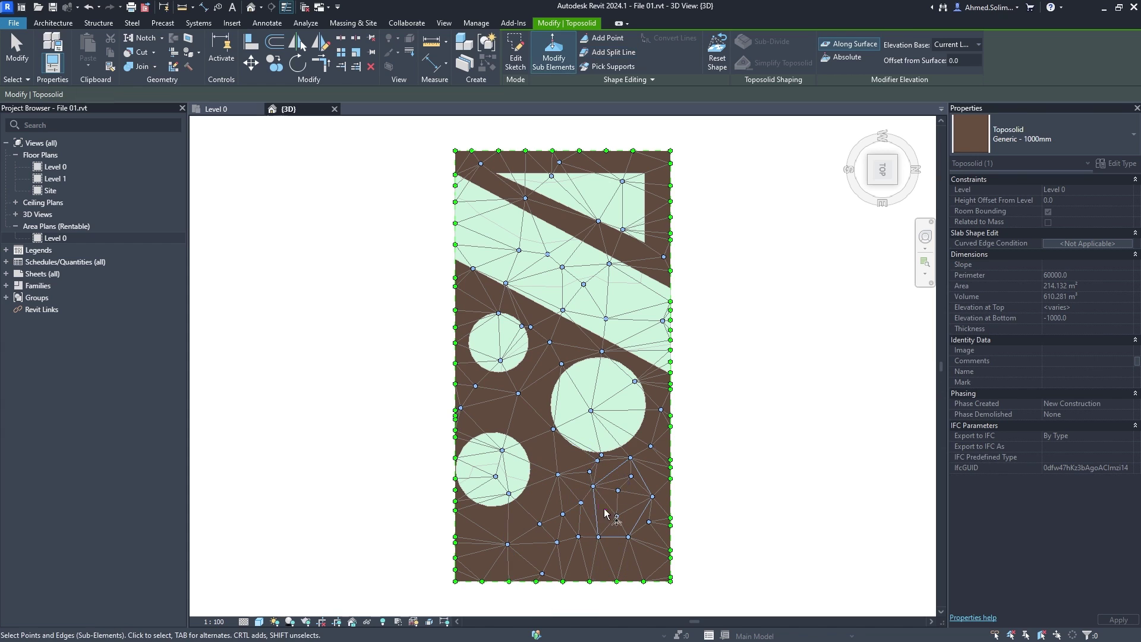
Step: Raise the five split-line edges to an elevation of 3000 from the current level
click(657, 544)
shift+middle_drag(657, 544, 542, 400)
click(553, 57)
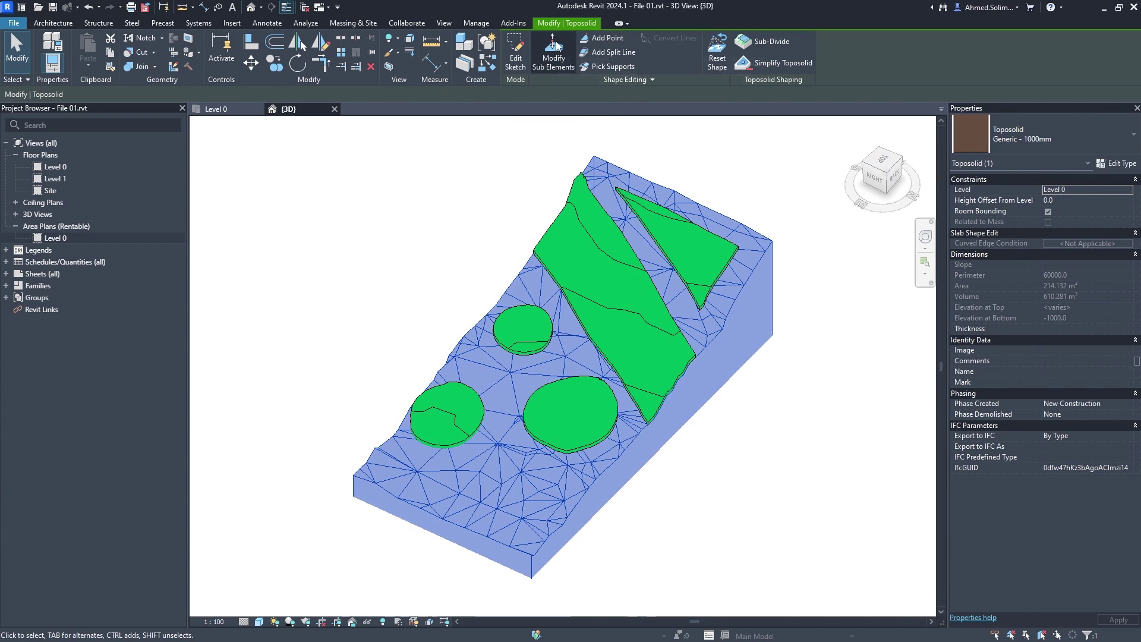
click(518, 524)
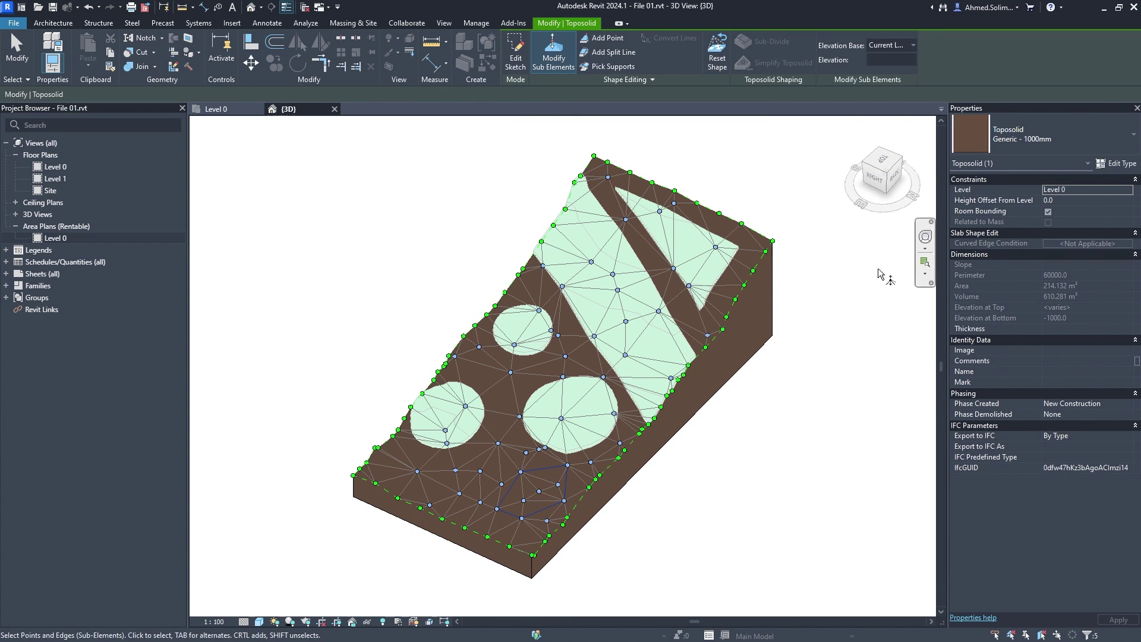
click(911, 46)
click(897, 45)
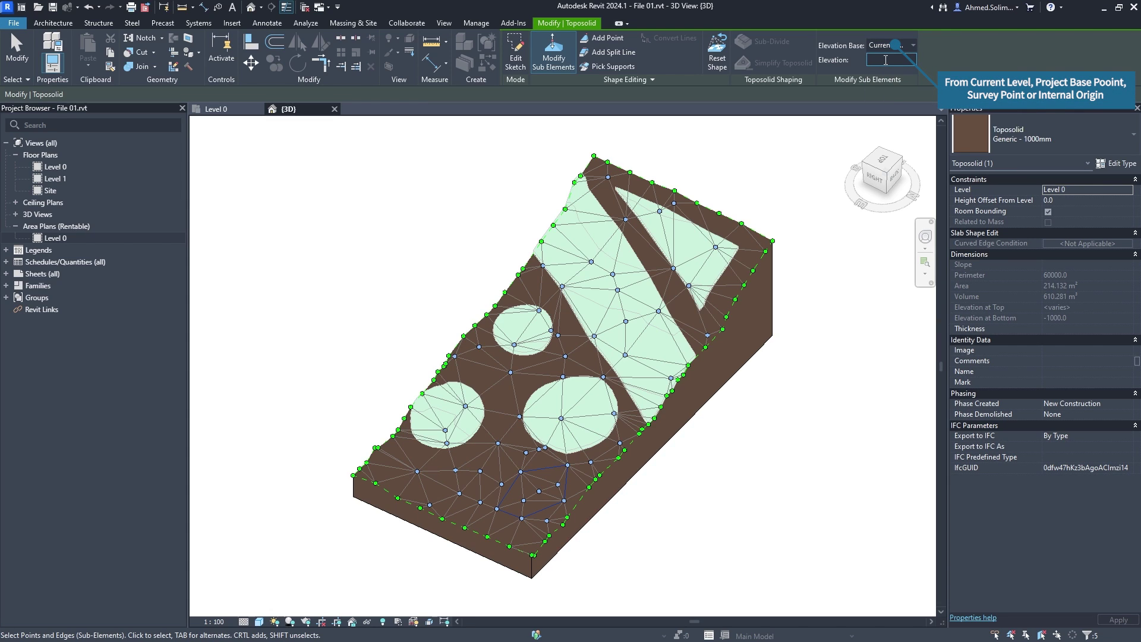
text(3000)
key(Return)
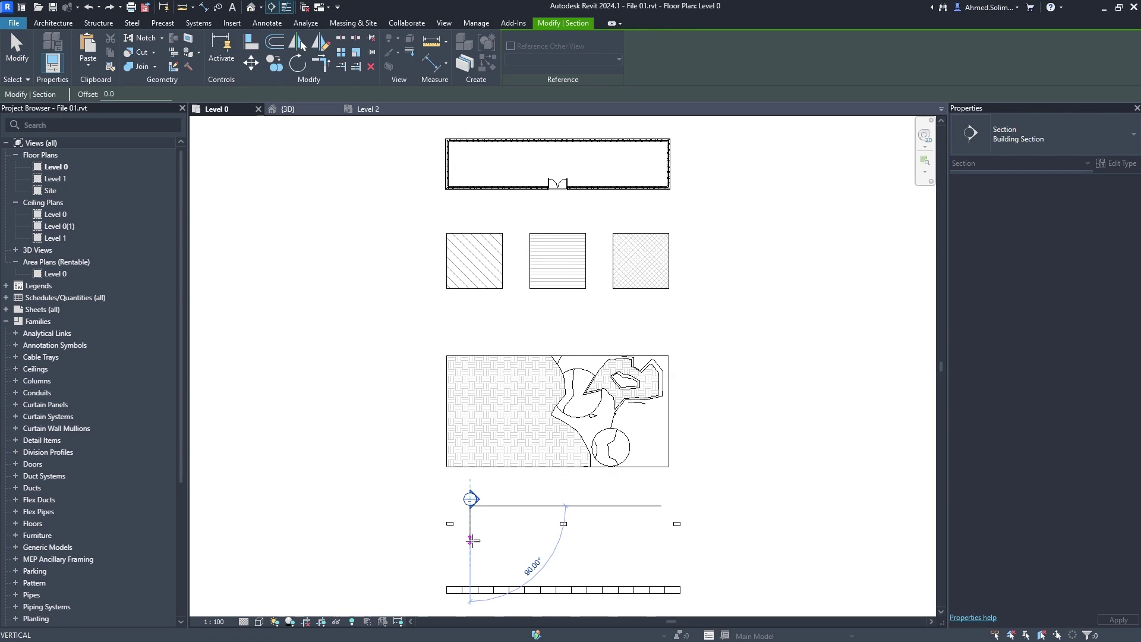
Step: Finish the section line, open Section 1, and set the stirrup's B side to 540 mm
click(471, 540)
key(Escape)
double_click(471, 498)
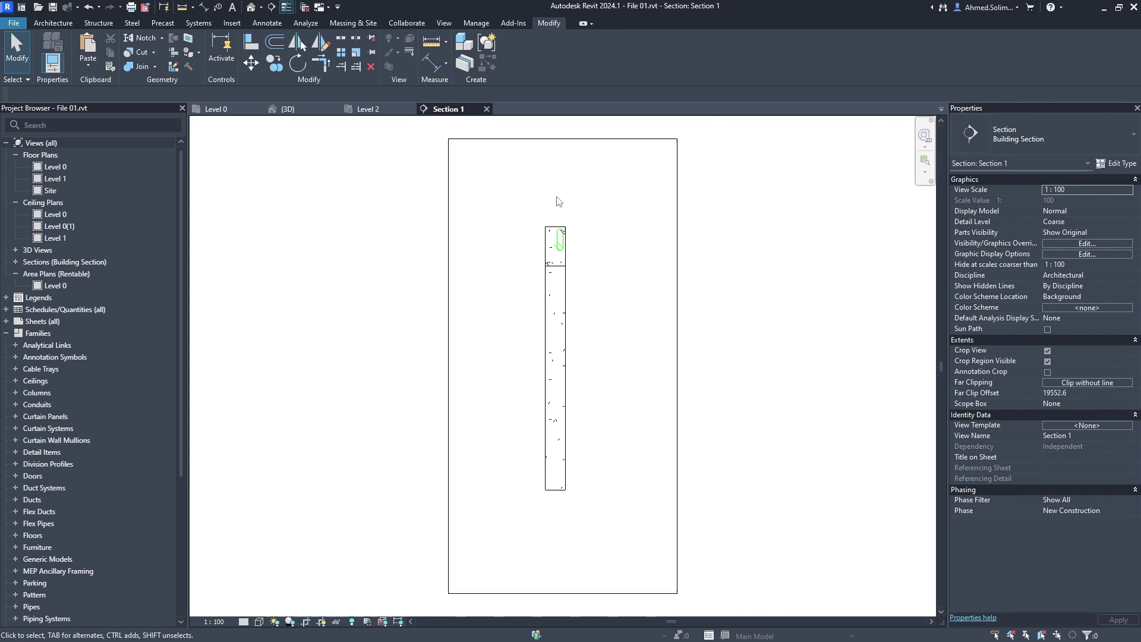
scroll(558, 202, up, 5)
click(552, 288)
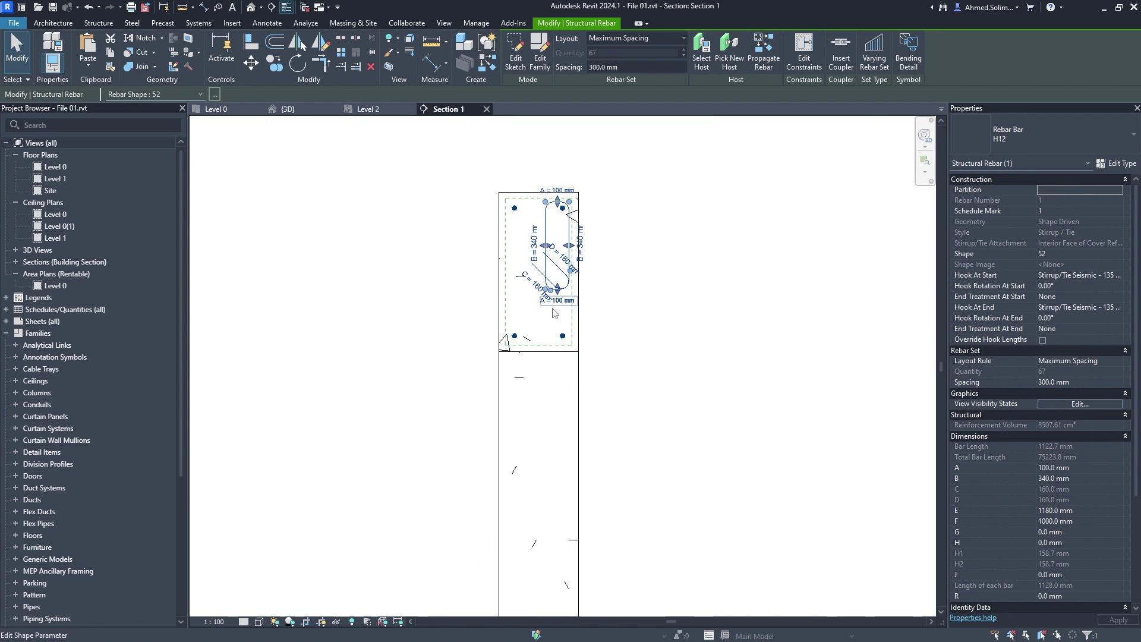
key(Return)
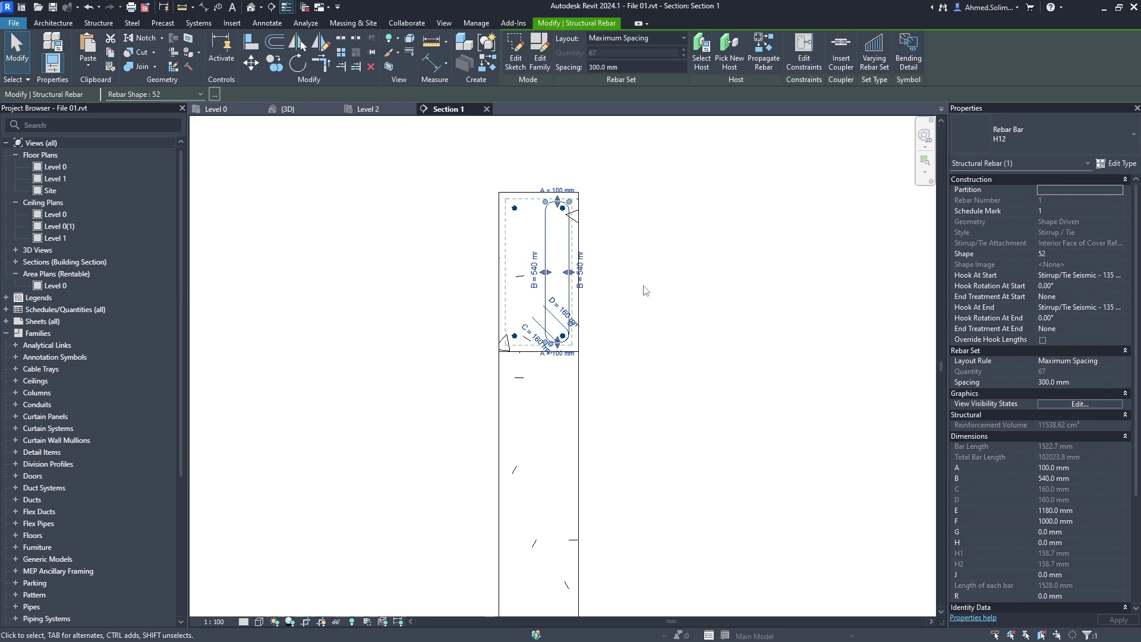
click(643, 290)
Step: Set the stirrup's A side to 240 mm in 3D, then open the Level 2 structural plan
click(283, 111)
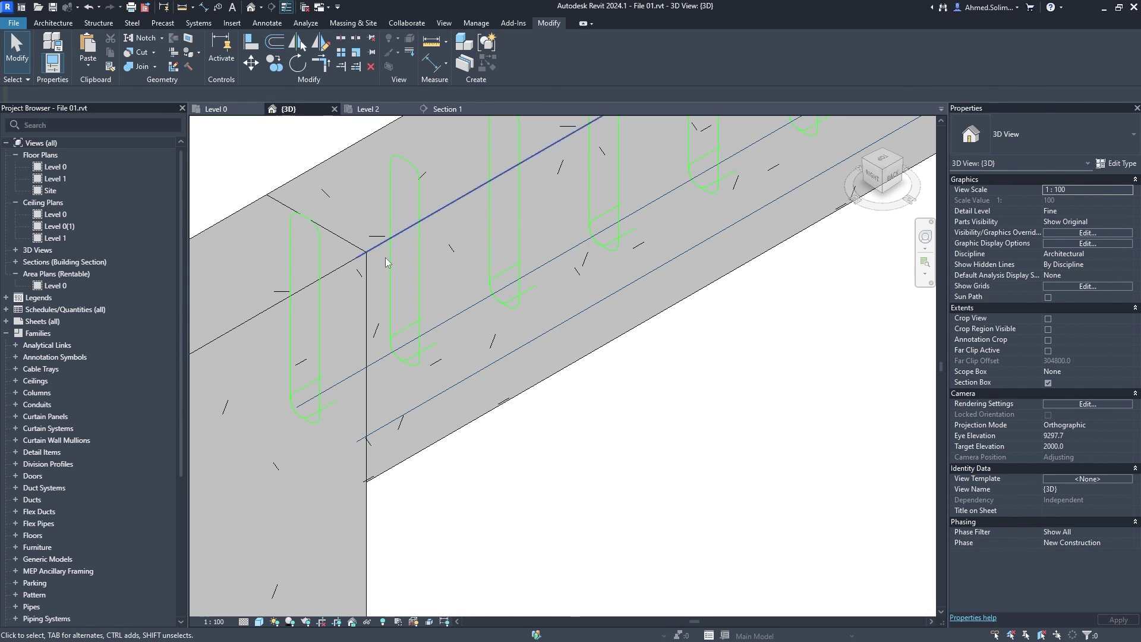
click(418, 302)
click(303, 436)
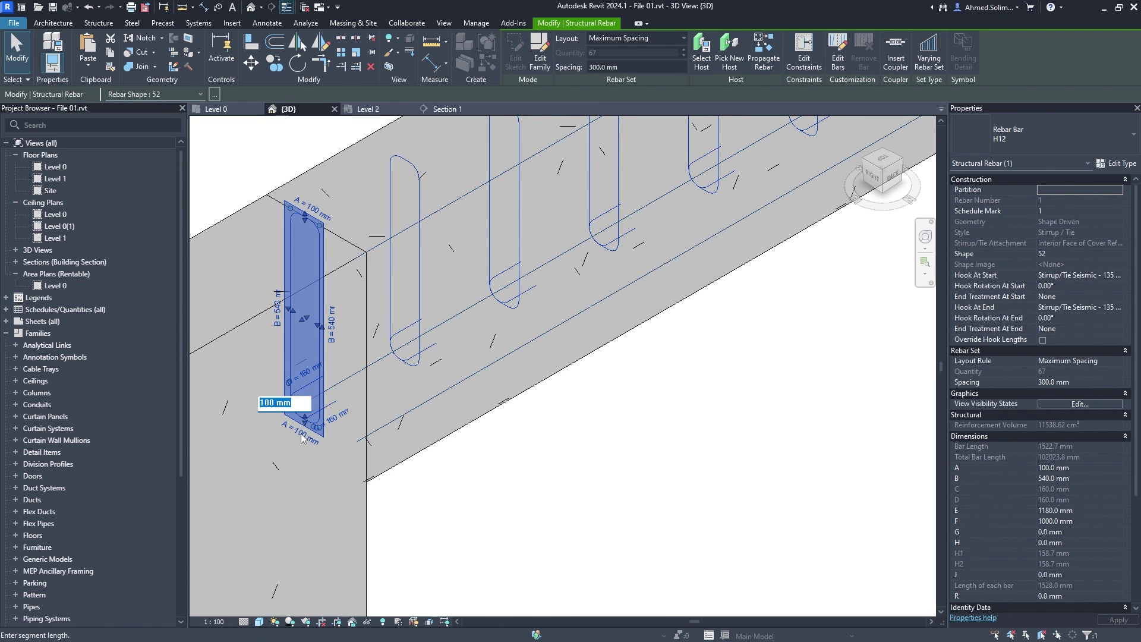
text(240)
key(Return)
scroll(533, 460, down, 2)
click(533, 459)
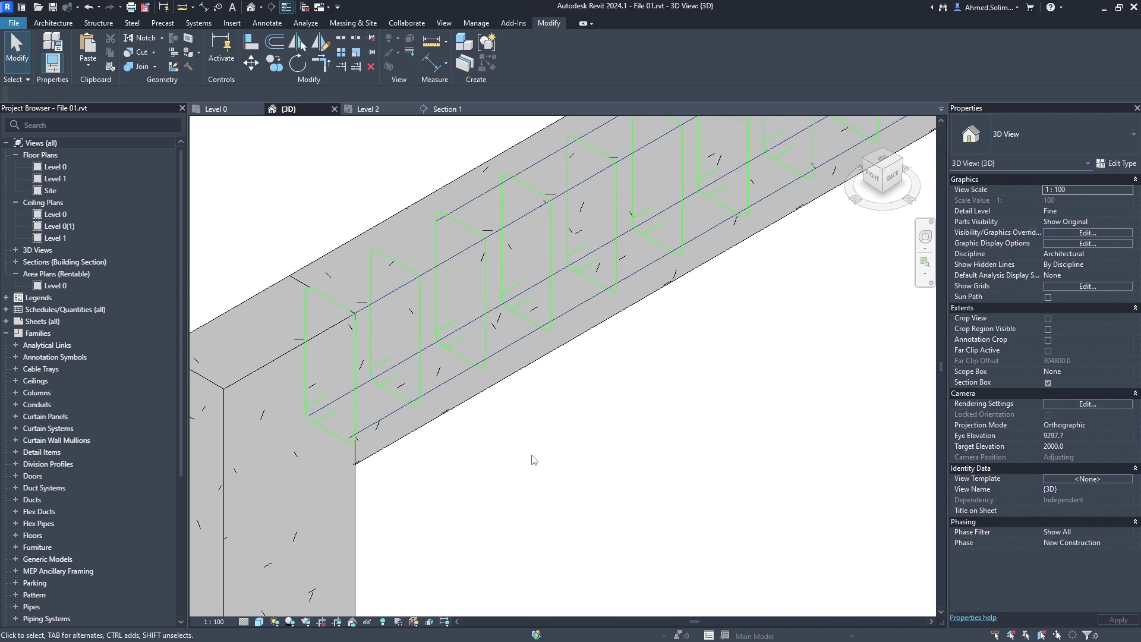
click(372, 111)
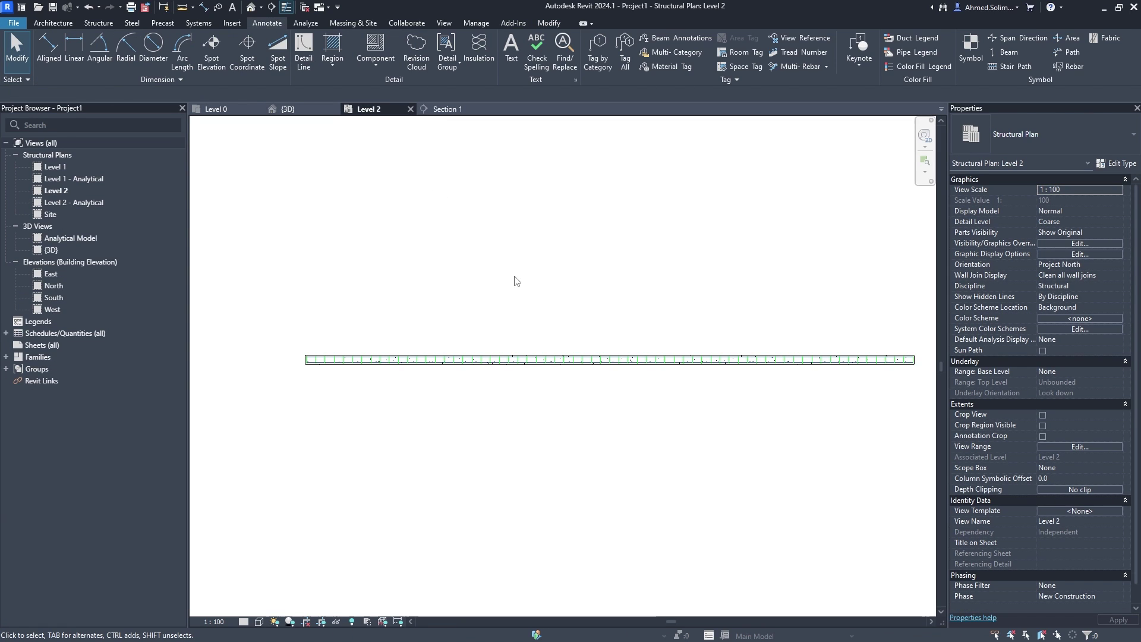
Step: Place a horizontal aligned multi-rebar tag reading 67xH12 - 01 above the beam's stirrup set
scroll(542, 351, up, 2)
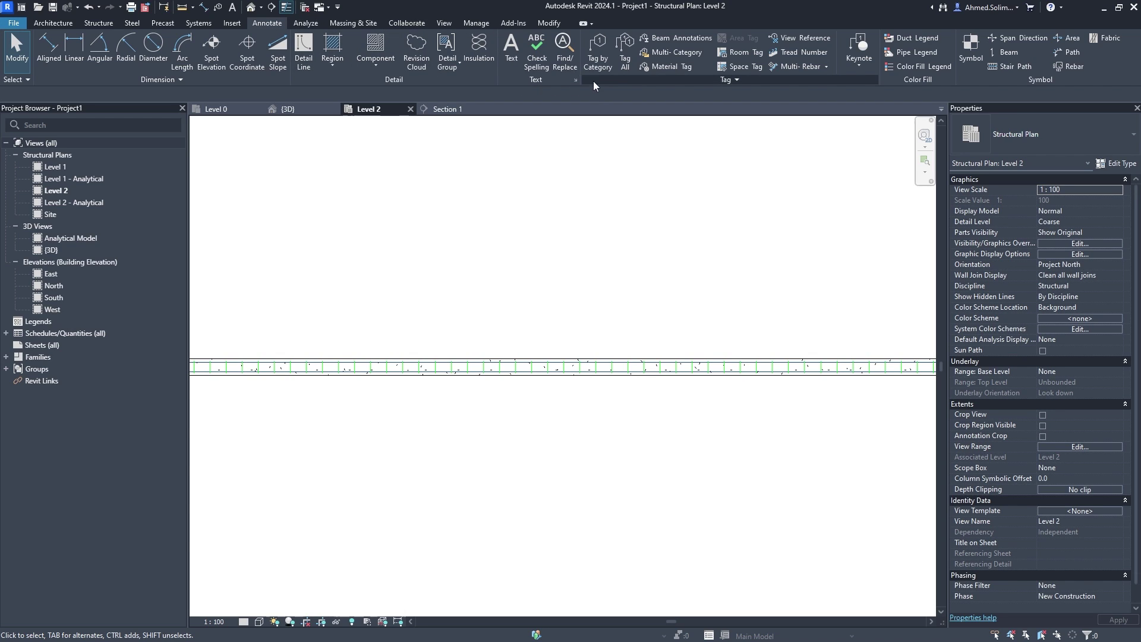
click(799, 66)
click(799, 82)
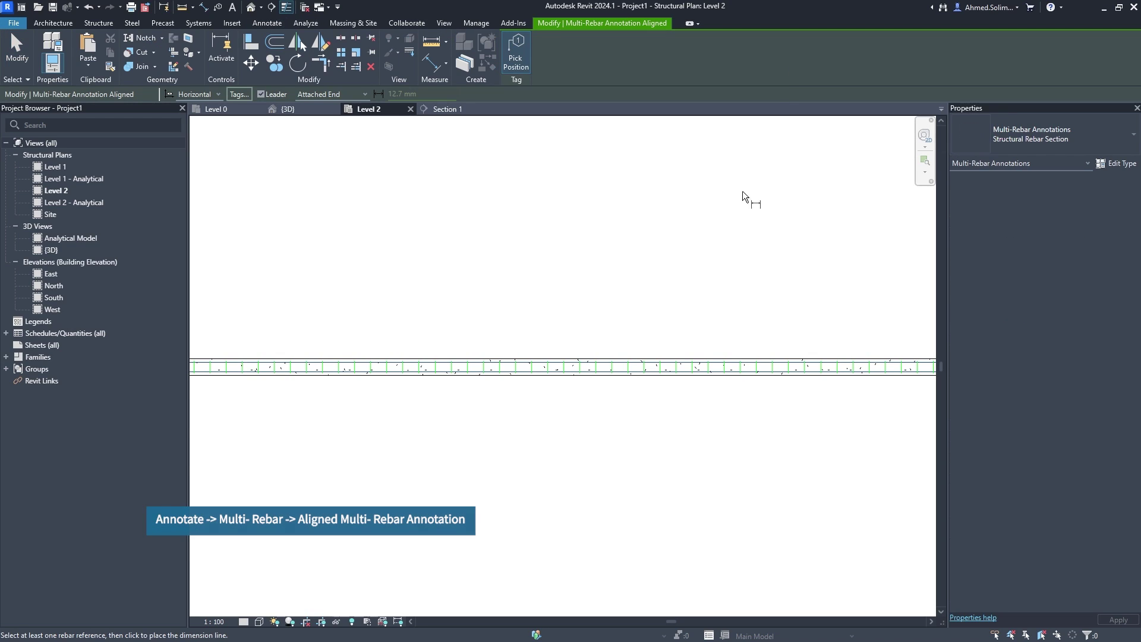
click(631, 374)
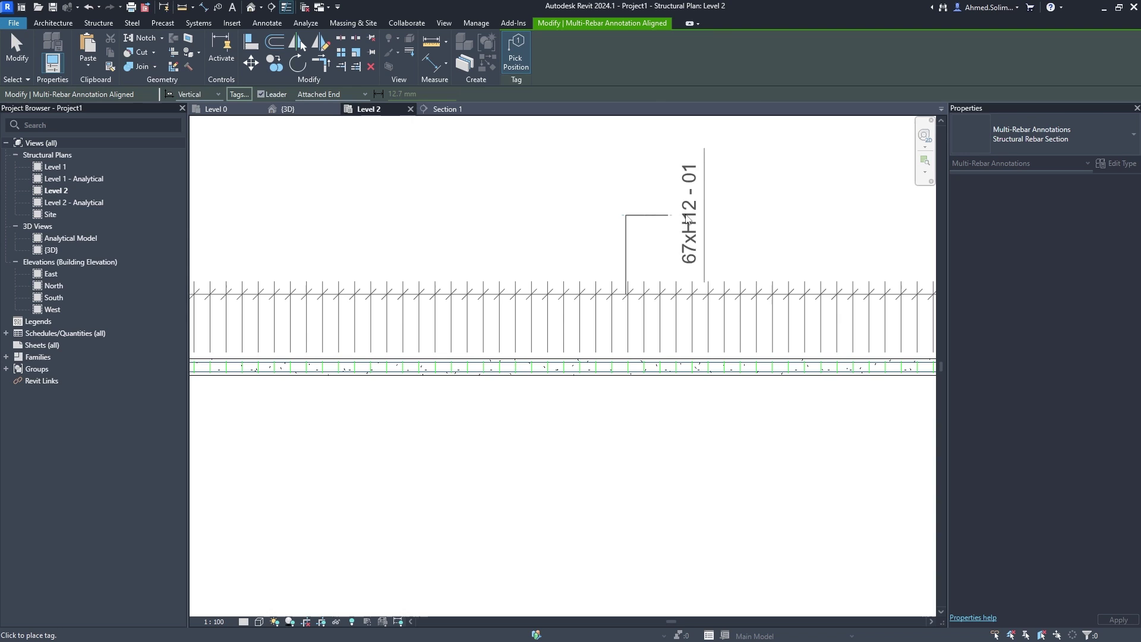
key(space)
click(721, 219)
key(Escape)
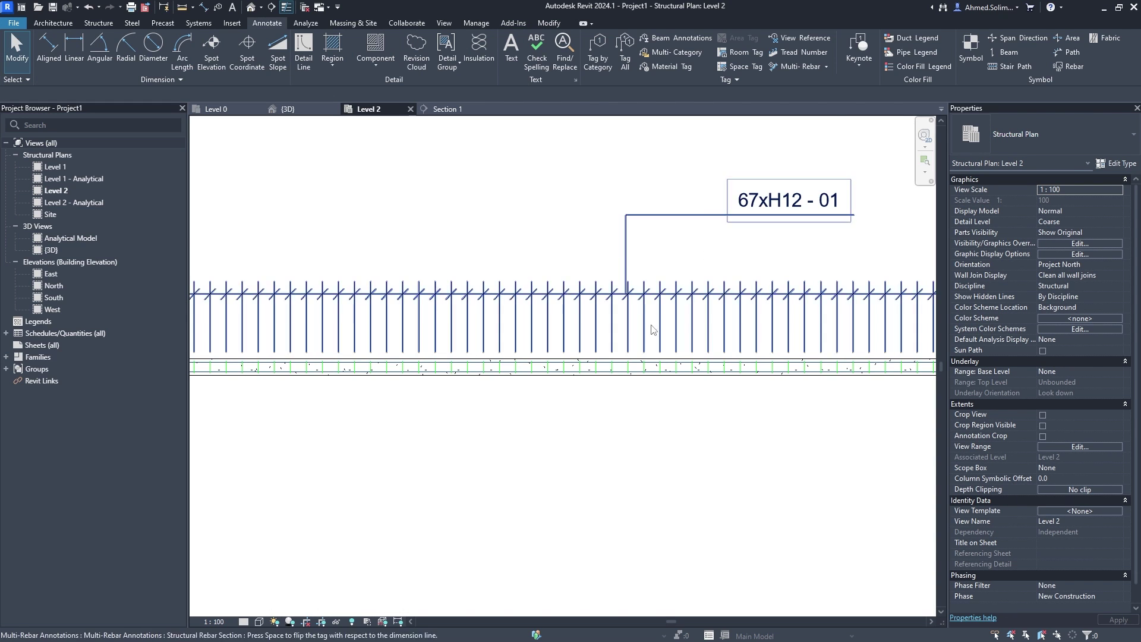
scroll(526, 371, down, 2)
scroll(526, 371, down, 1)
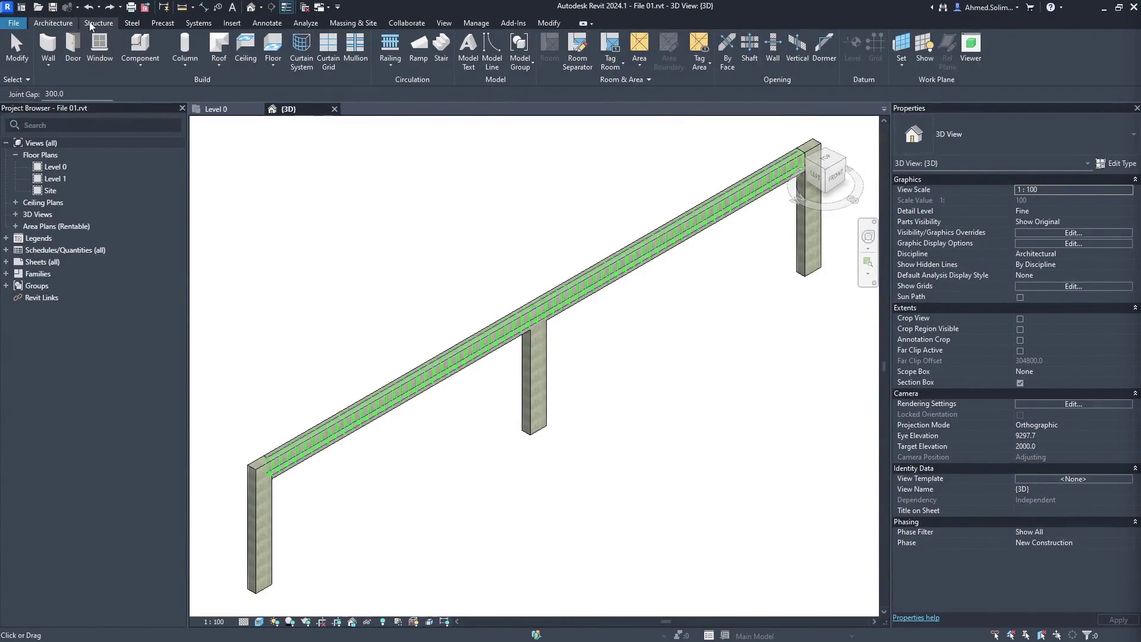
Step: Use Split with Gap at 200 mm on the middle column and its neighbouring beam
click(549, 23)
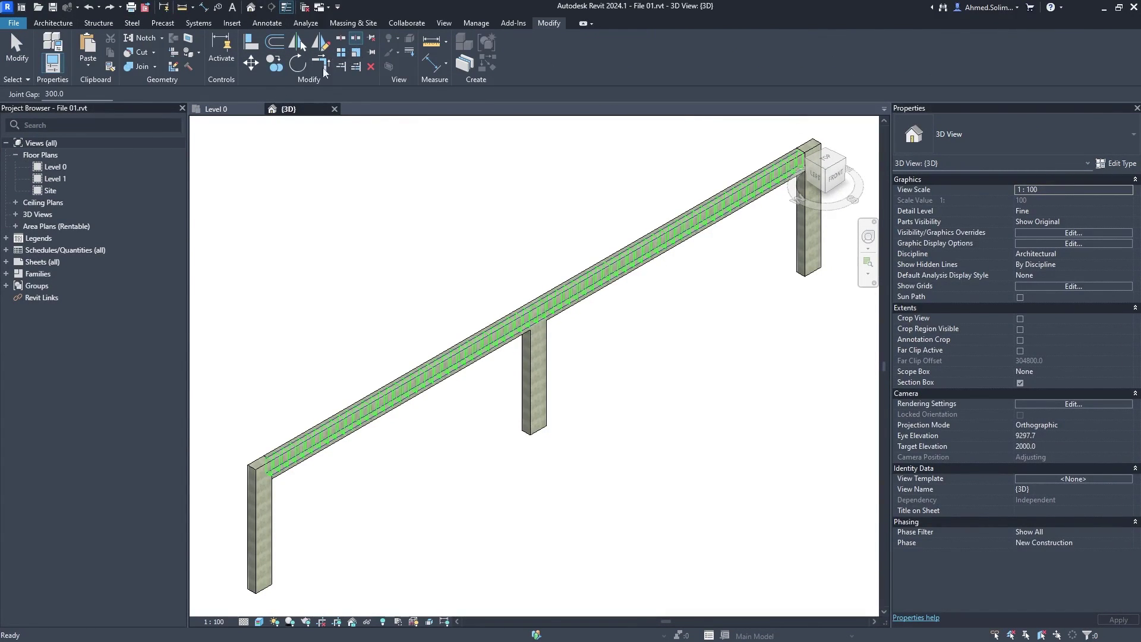
double_click(54, 94)
text(200)
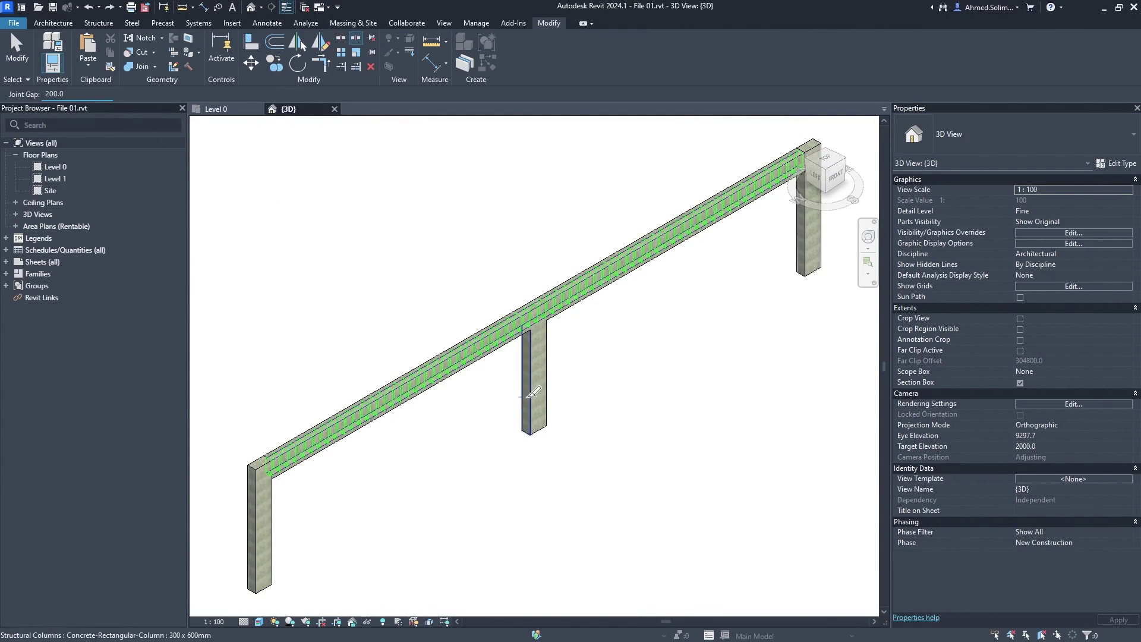
click(533, 378)
click(487, 340)
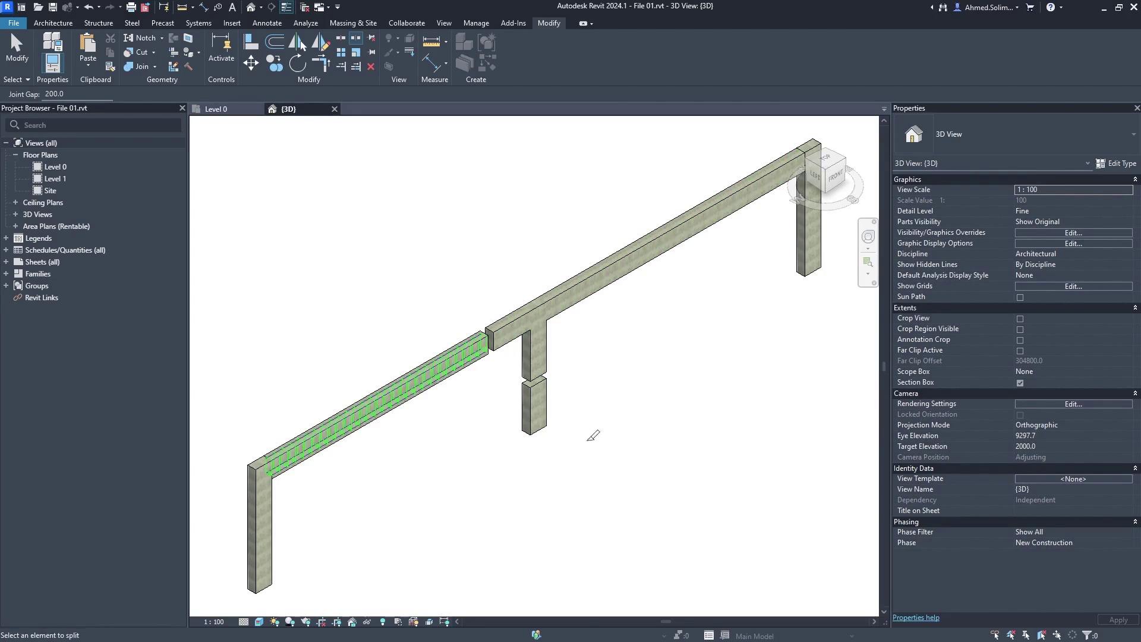
key(Escape)
shift+middle_drag(510, 341, 420, 254)
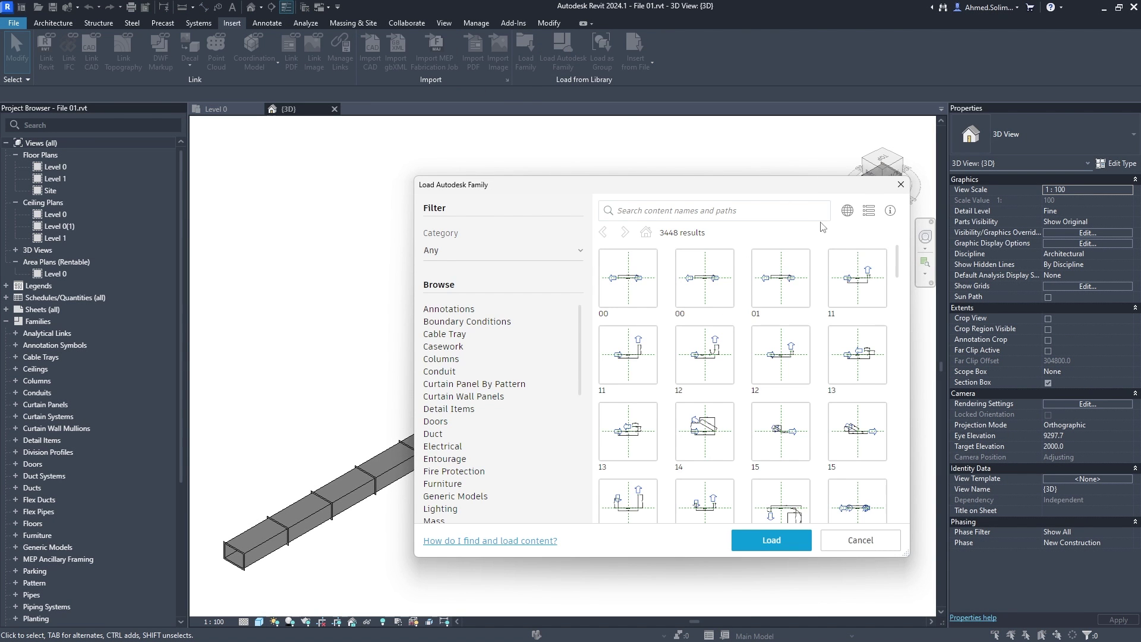
Step: Set the Autodesk family library region to United States - Metric
click(849, 213)
click(859, 298)
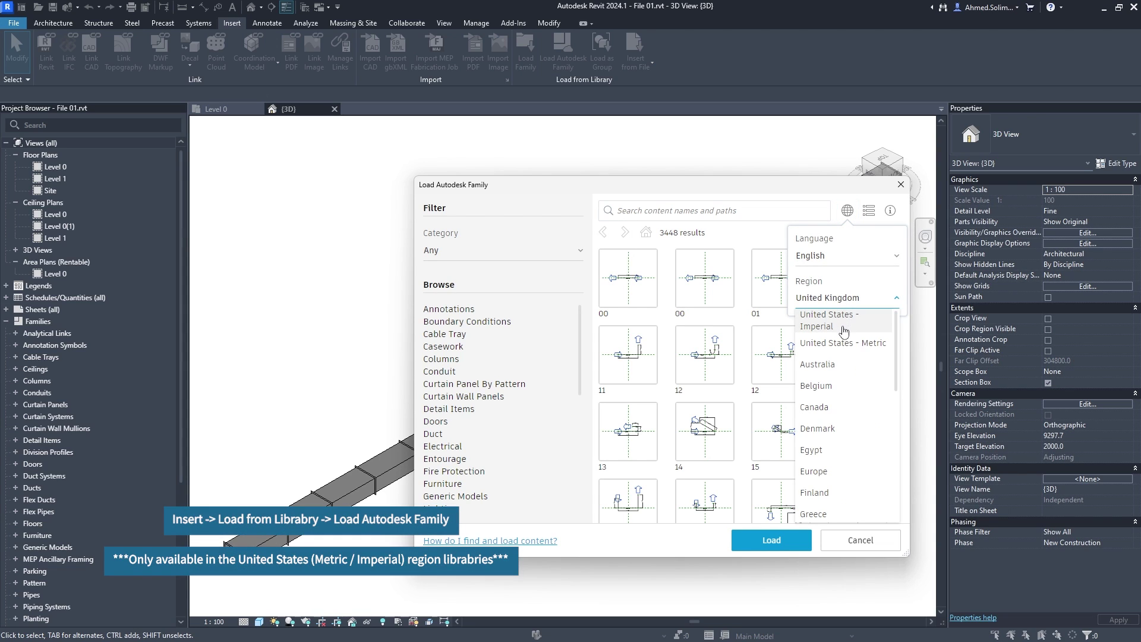
click(847, 324)
scroll(511, 338, down, 10)
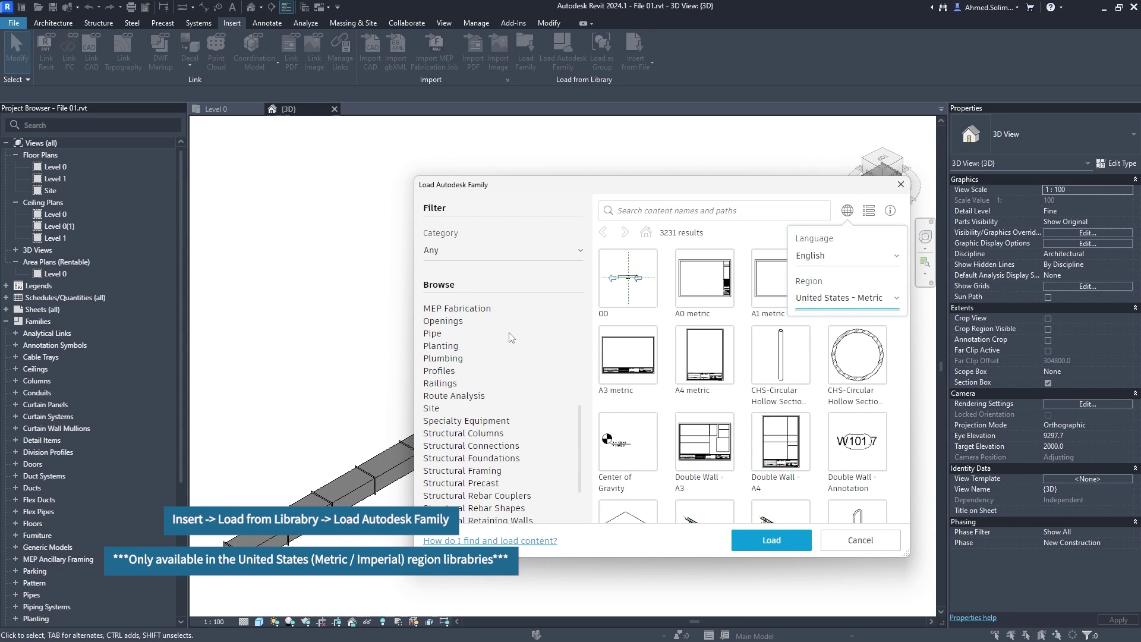
scroll(511, 337, up, 3)
Step: Browse MEP Fabrication > Ductwork Stiffeners and mark stiffener families to load
click(474, 362)
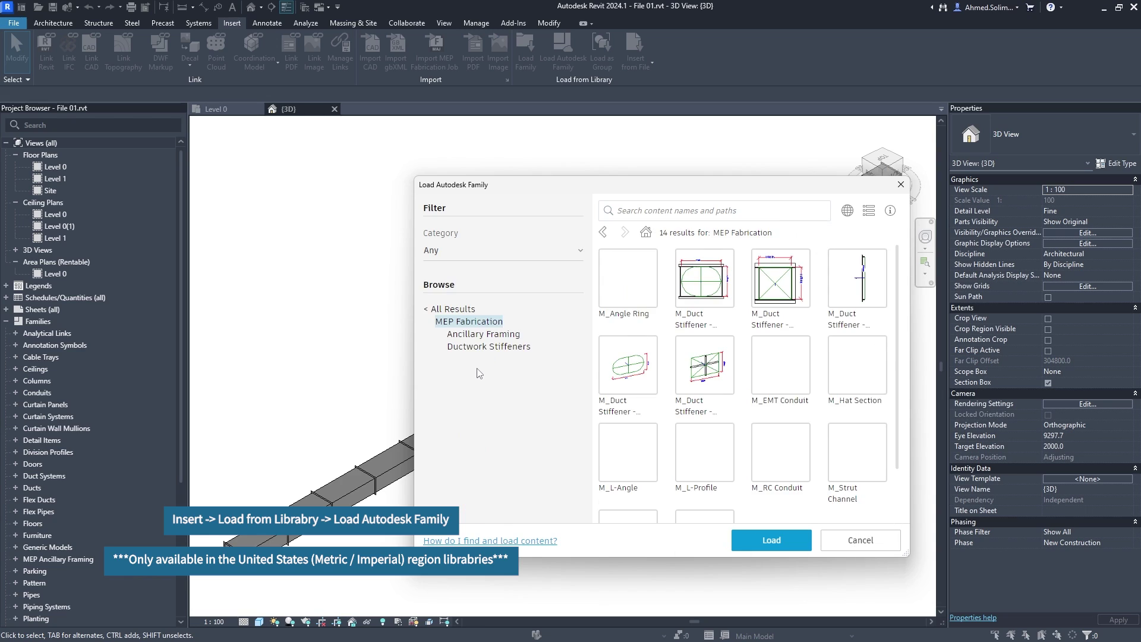
click(489, 346)
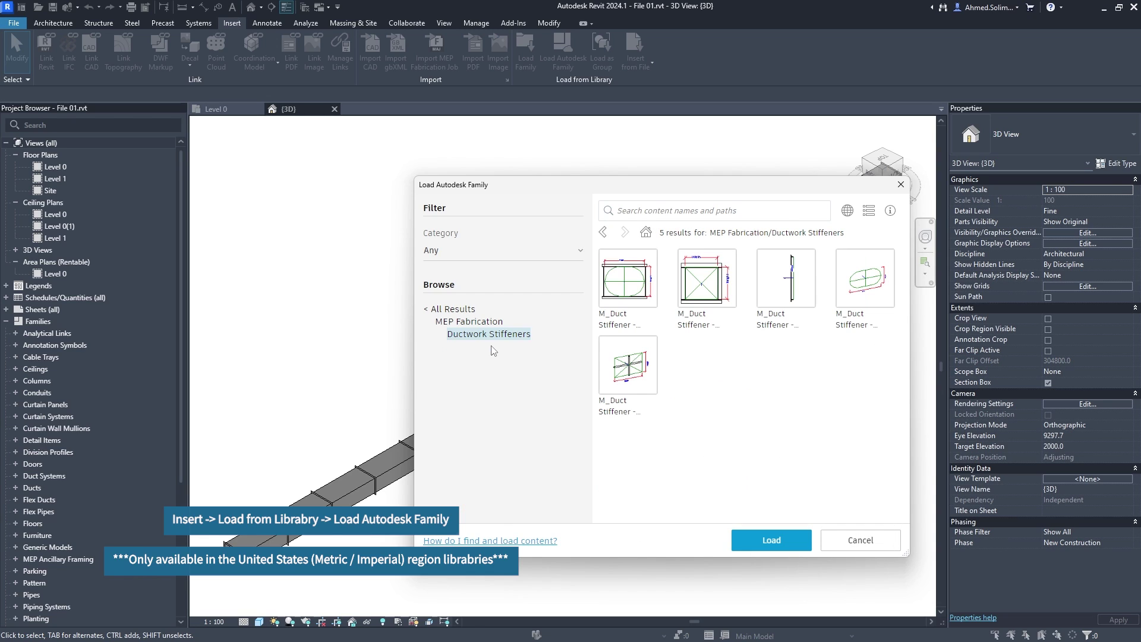
click(707, 292)
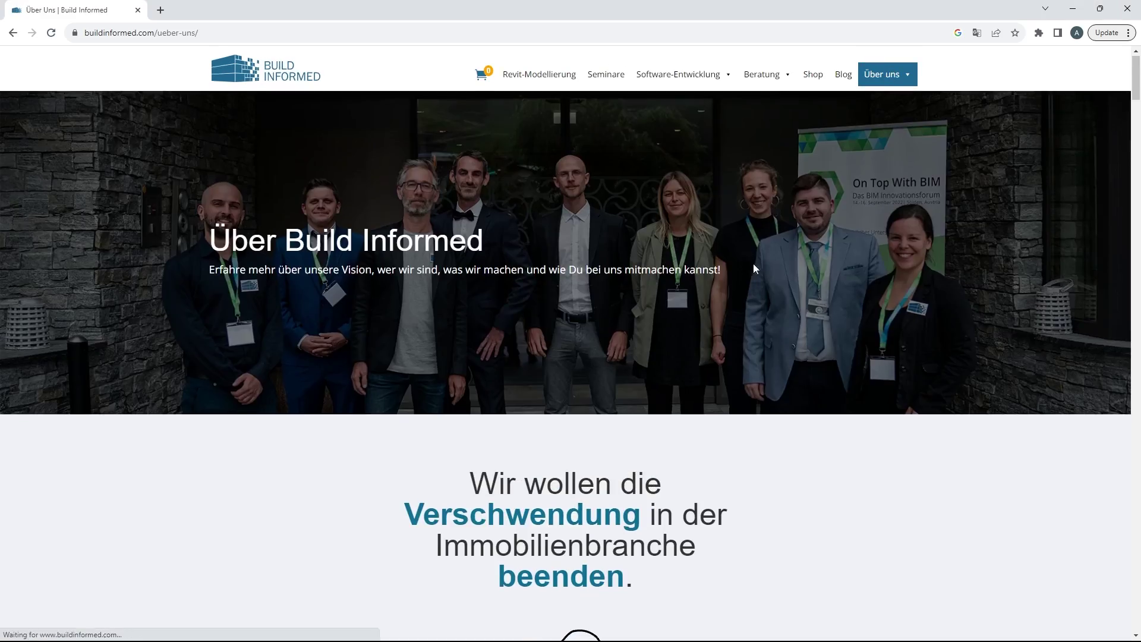
Step: Scroll the Build Informed Über uns page and the YouTube Home tab down to the Revit and Dynamo rows
scroll(746, 279, down, 20)
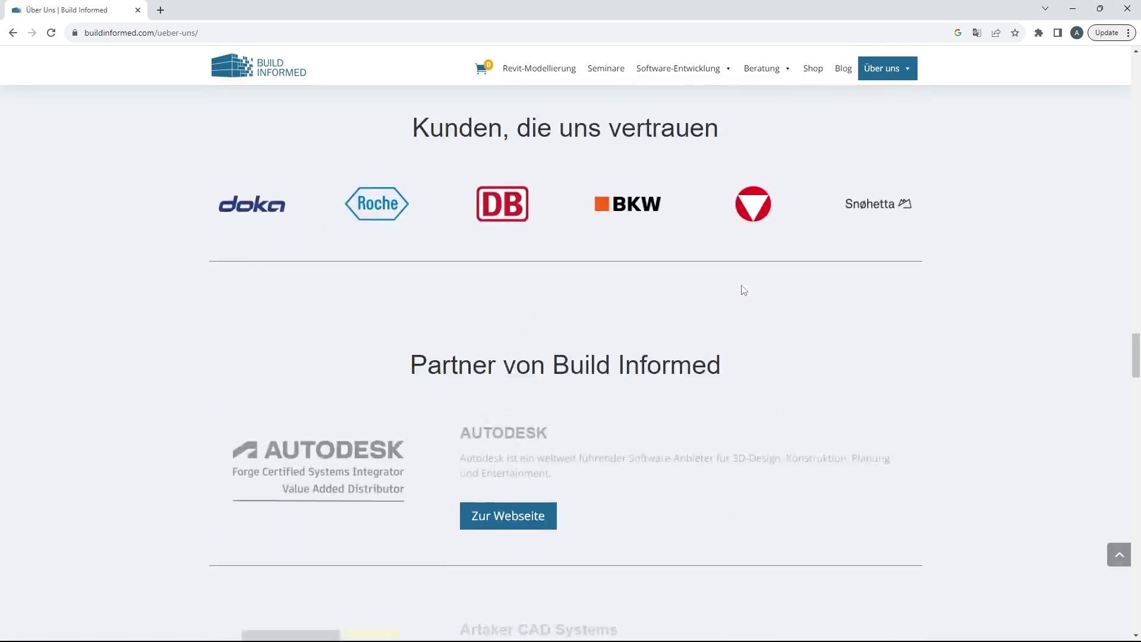
scroll(743, 290, down, 20)
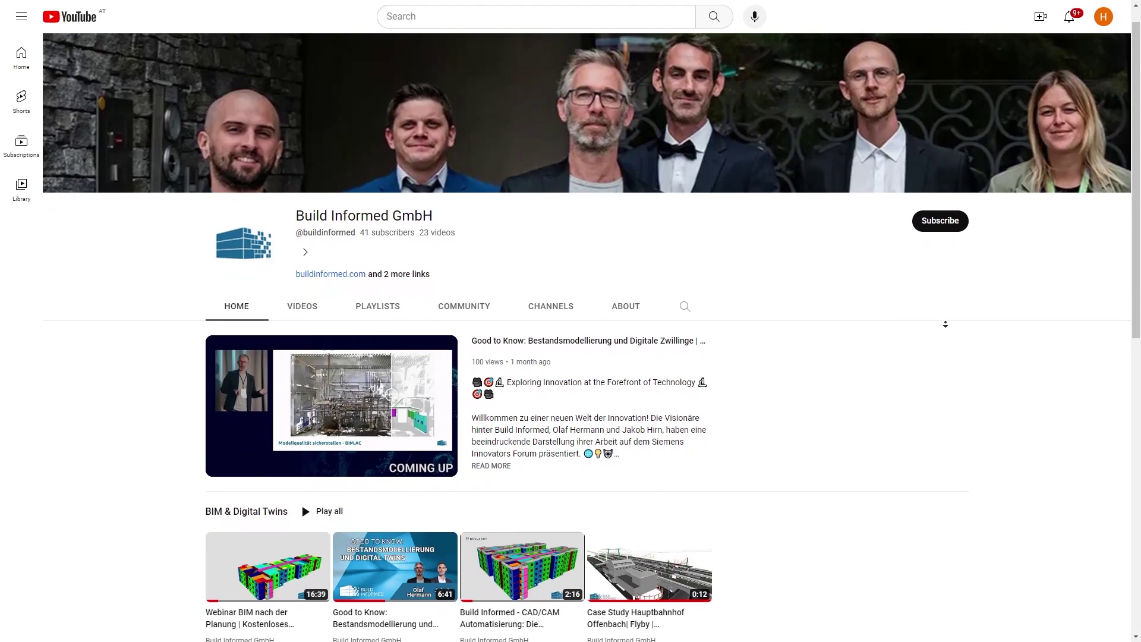
scroll(944, 325, down, 9)
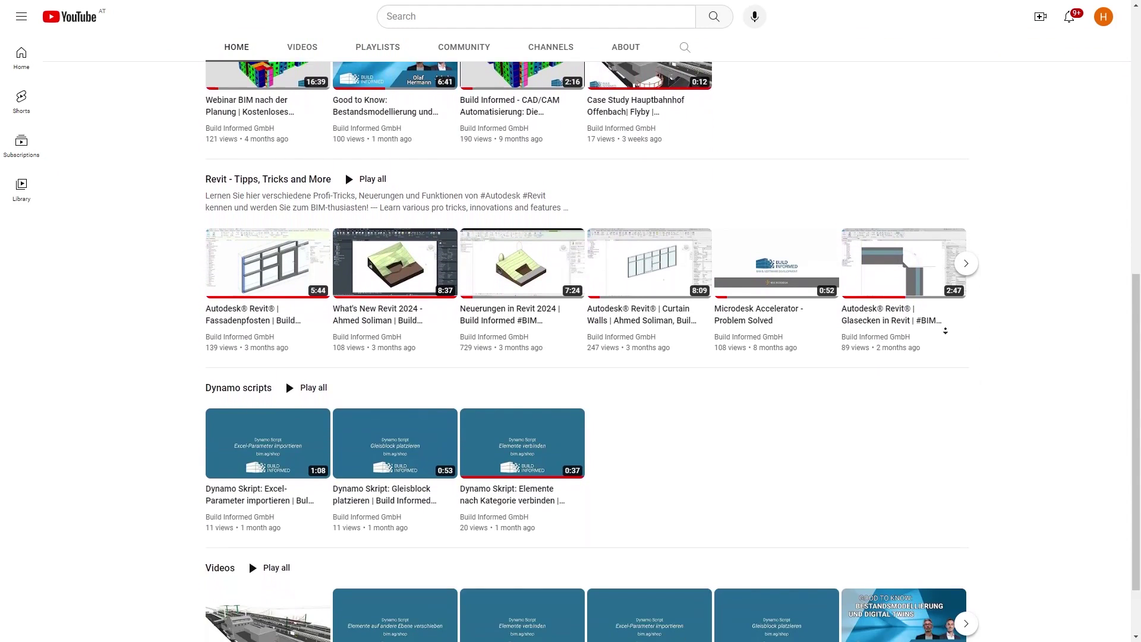
scroll(944, 330, down, 2)
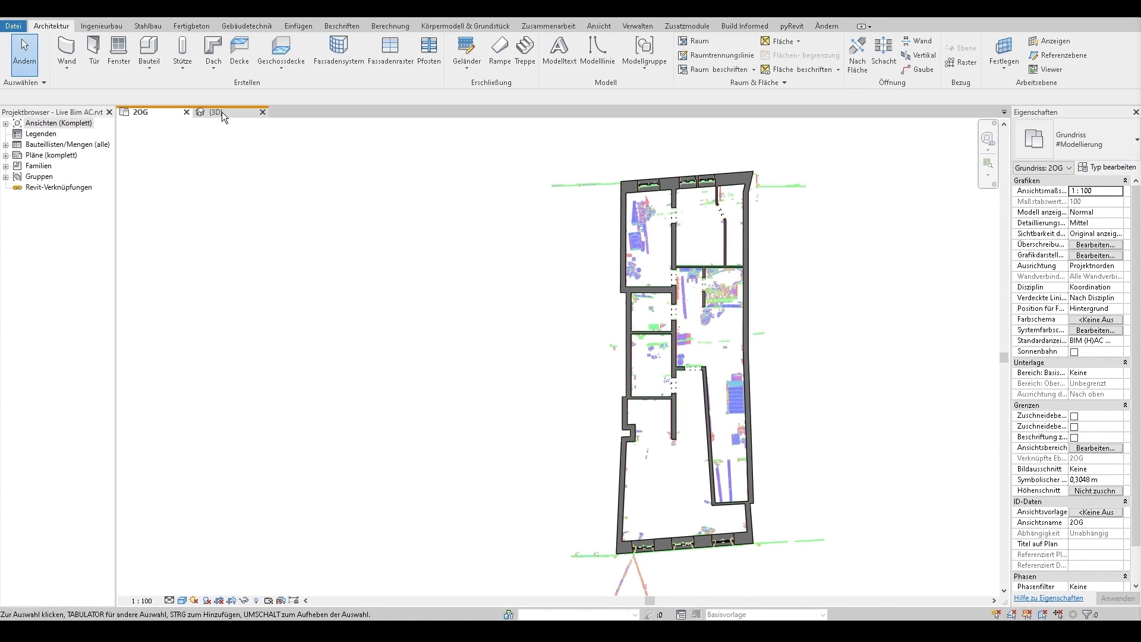
Step: In 3D, colour the selected walls by deviation from the Punktwolke.rcs point cloud
click(224, 112)
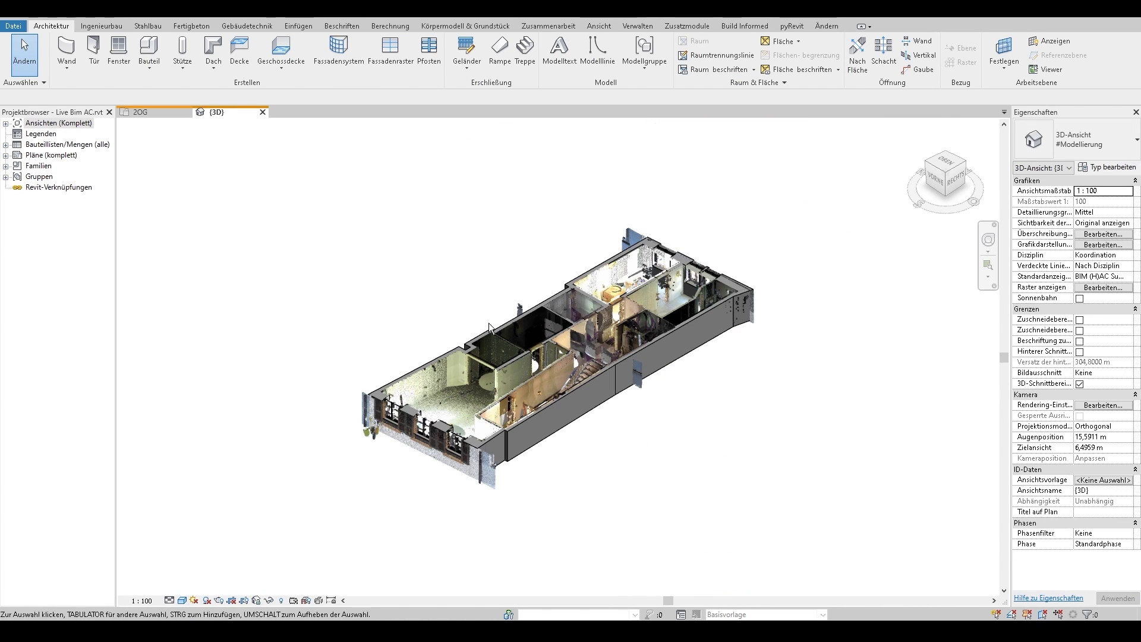
click(590, 295)
click(744, 26)
click(143, 65)
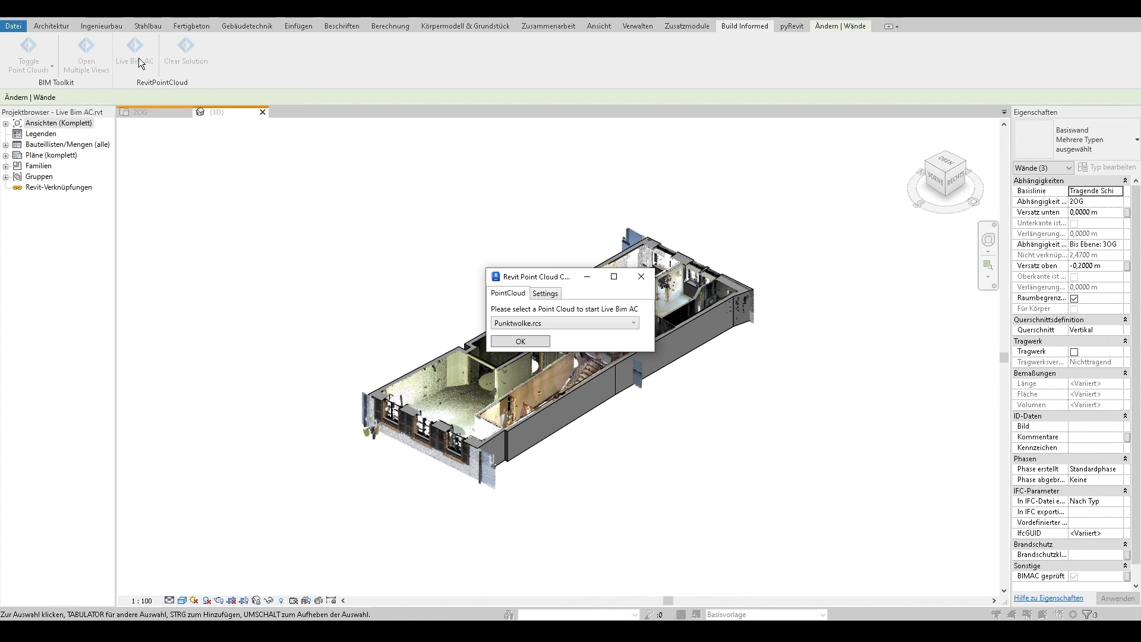
click(520, 341)
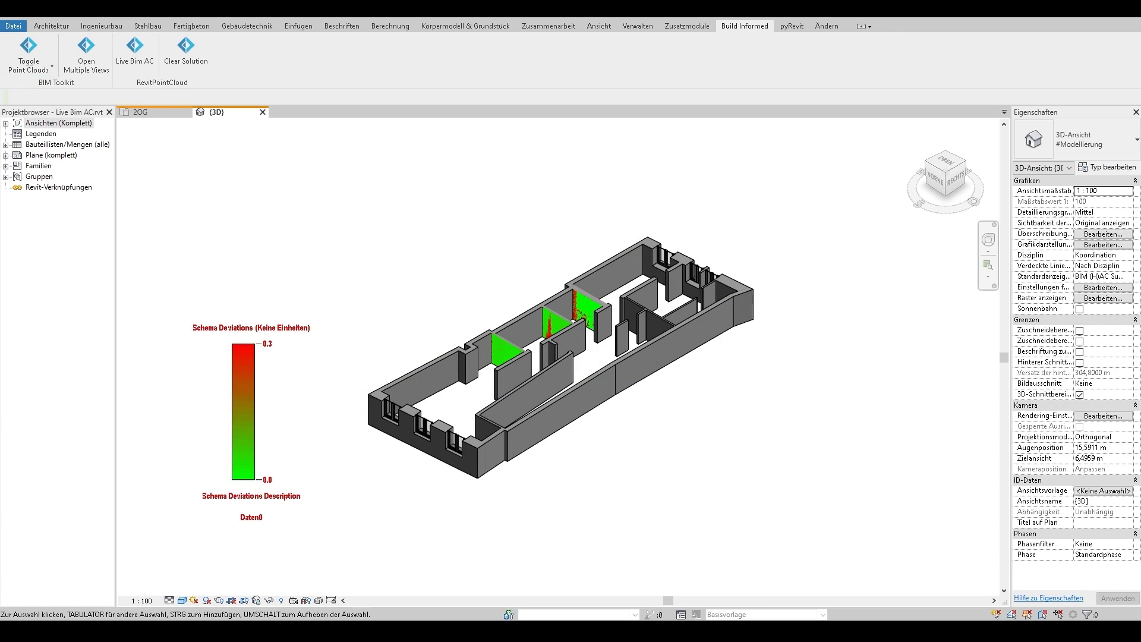
key(Escape)
Step: Dismiss the save reminder and show the point cloud again in this view
scroll(487, 372, up, 5)
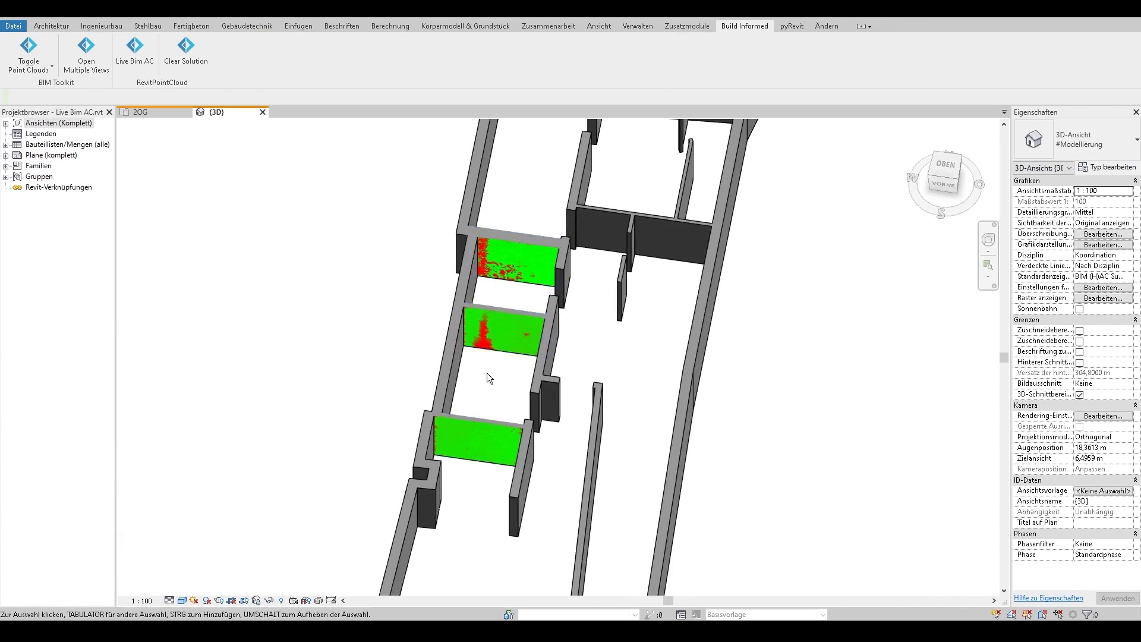
click(617, 262)
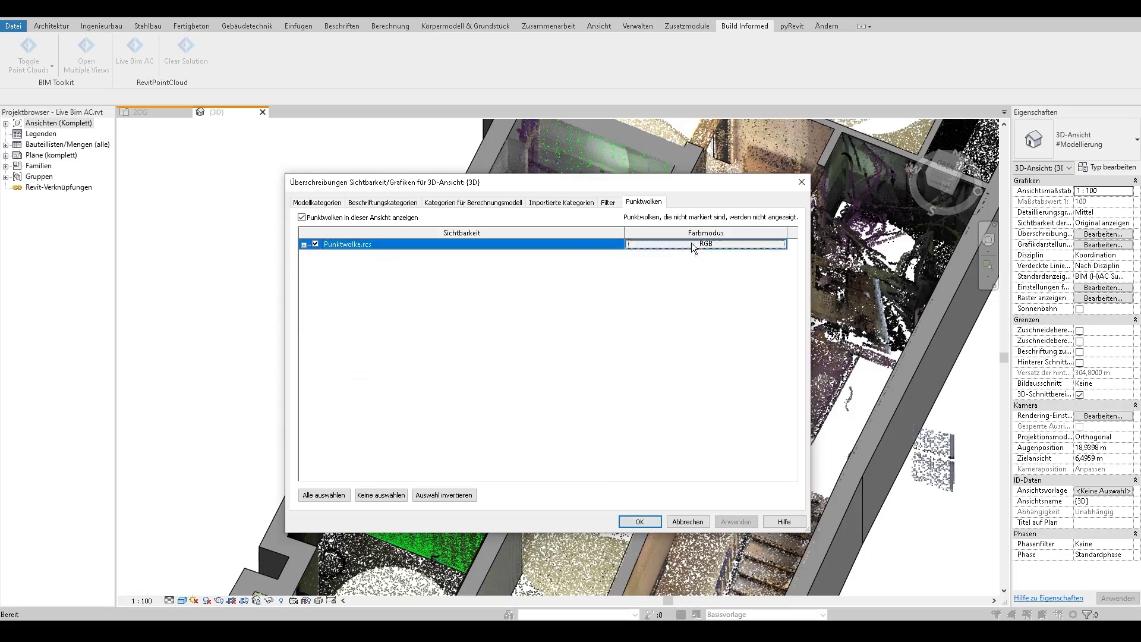
click(634, 519)
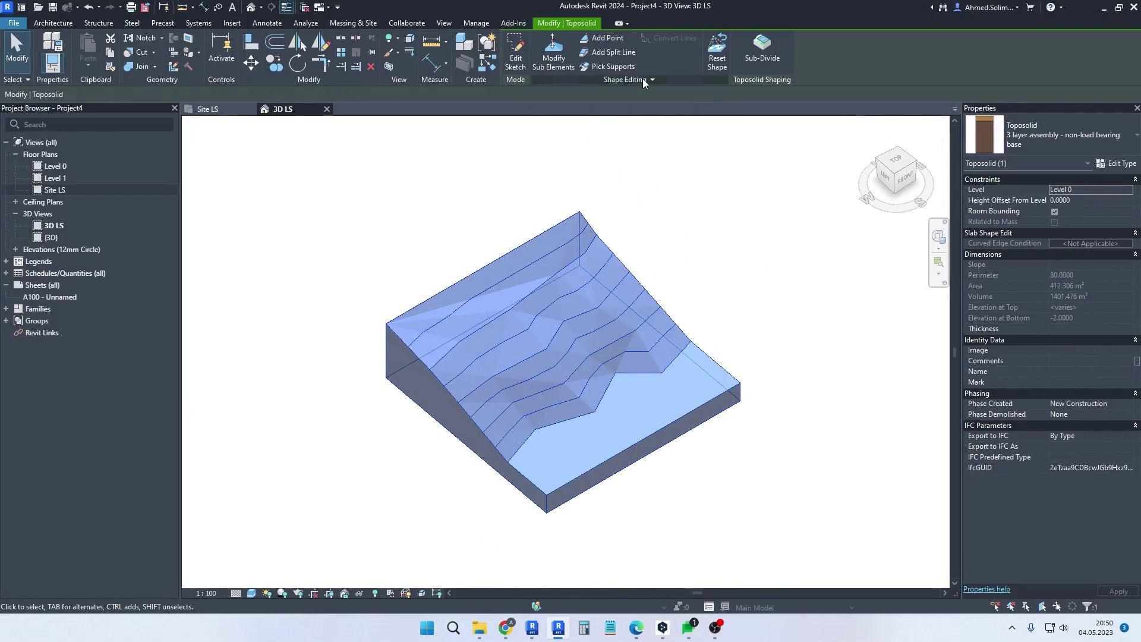
Step: Deselect the toposolid and start placing a site component on it
click(603, 148)
scroll(604, 147, down, 5)
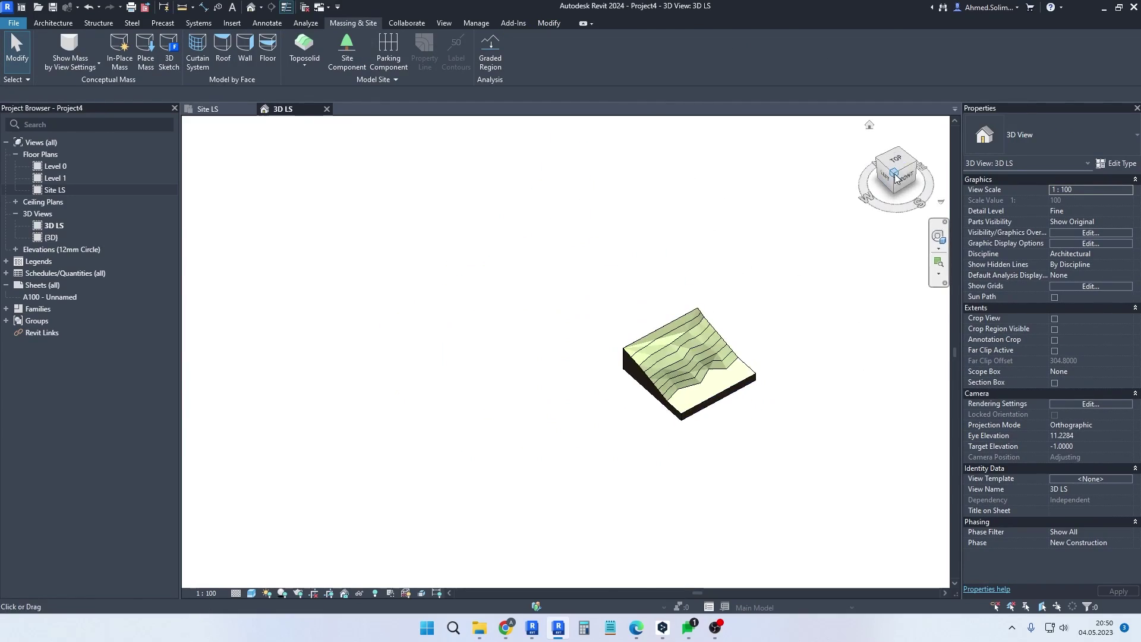
scroll(797, 278, up, 6)
click(347, 51)
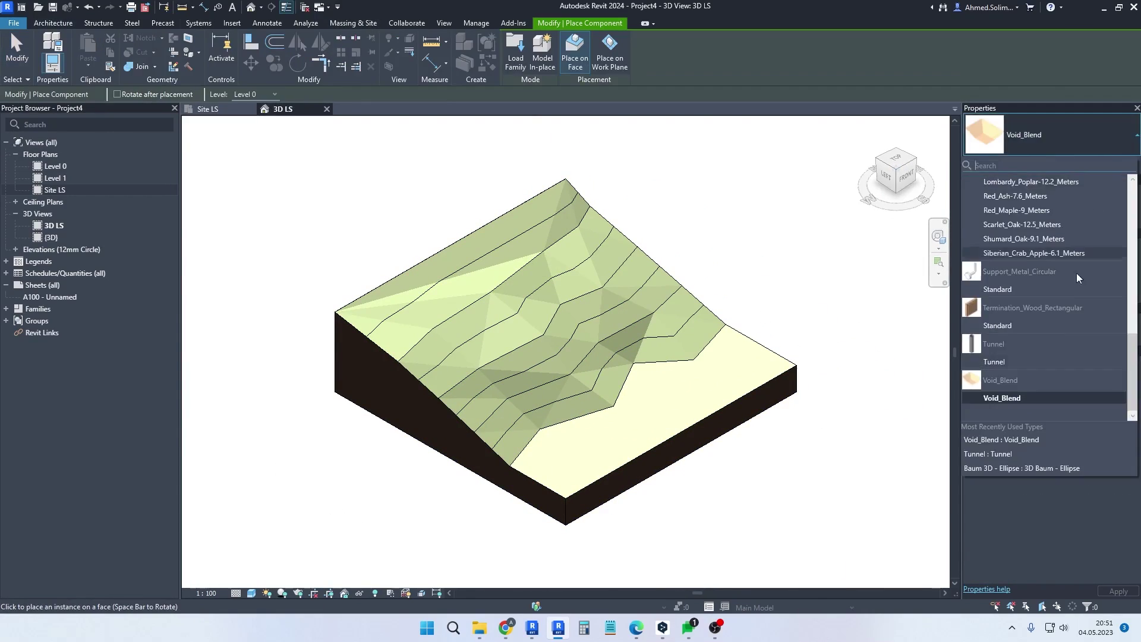